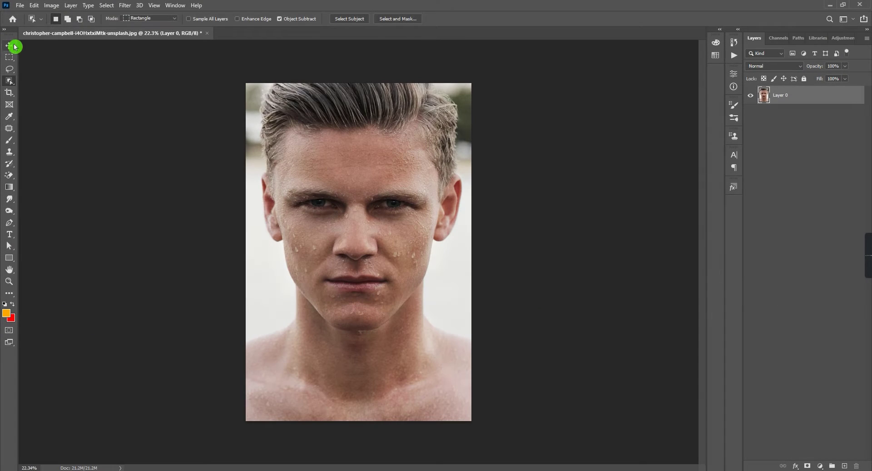
# Duplicate the Layer 0 photo with Ctrl+J.
pyautogui.click(14, 45)
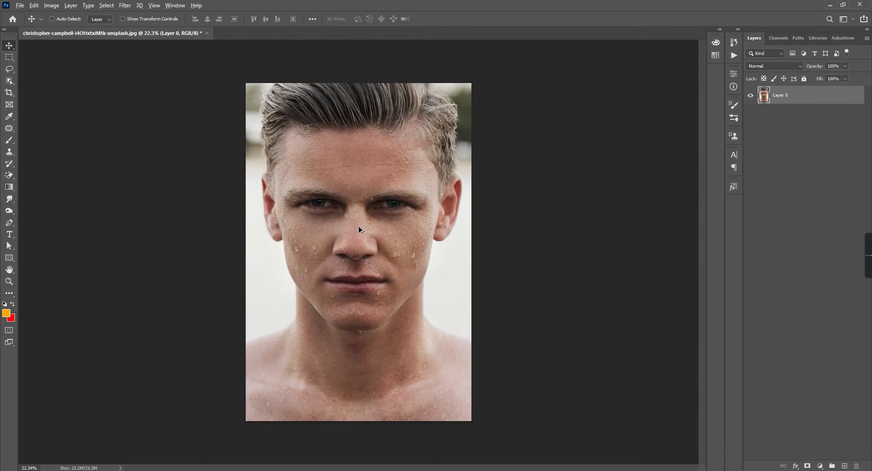
pyautogui.scroll(1, 358, 227)
pyautogui.click(838, 189)
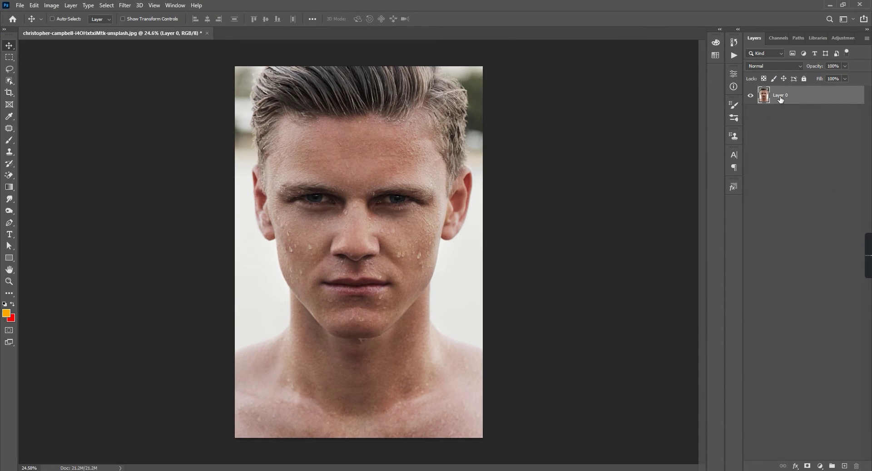
pyautogui.hotkey('ctrl', 'j')
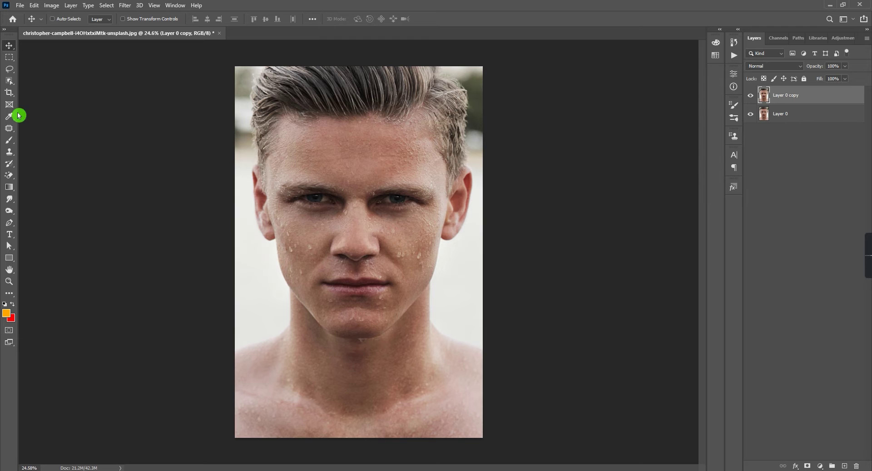
# Select the man with Object Selection, mask the copy to him, and hide Layer 0.
pyautogui.press('w')
pyautogui.moveTo(226, 60); pyautogui.dragTo(485, 443)
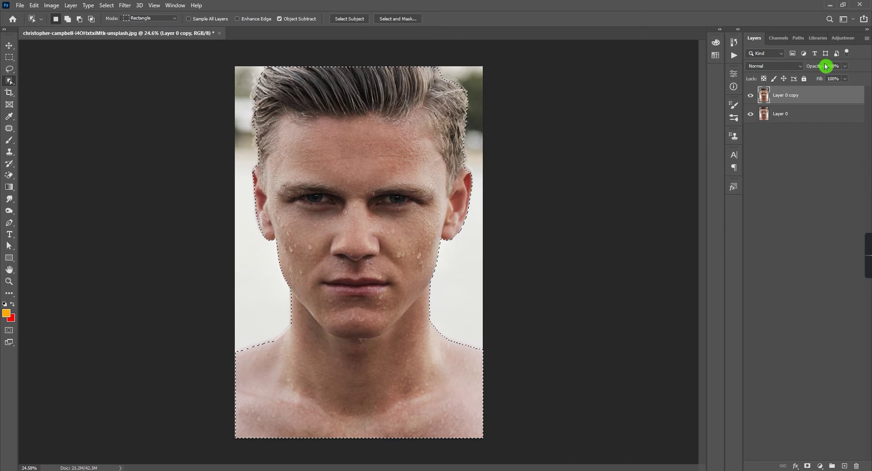
pyautogui.click(807, 465)
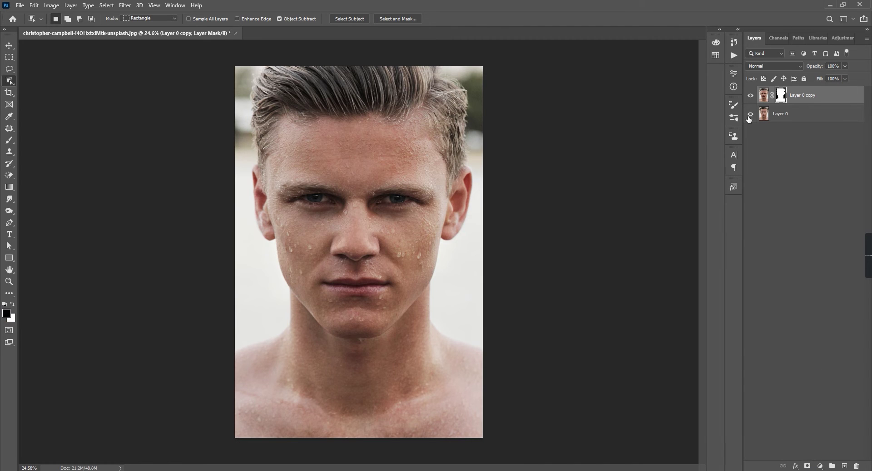
pyautogui.click(750, 114)
# Open Select and Mask for the copy's layer mask.
pyautogui.rightClick(787, 100)
pyautogui.rightClick(780, 93)
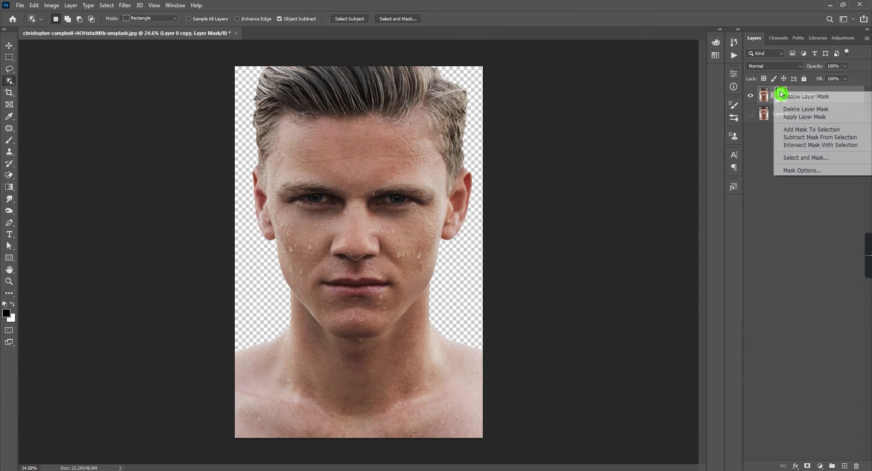
pyautogui.click(796, 160)
# Refine the hair edge just above the ear with the Refine Edge Brush.
pyautogui.scroll(5, 305, 152)
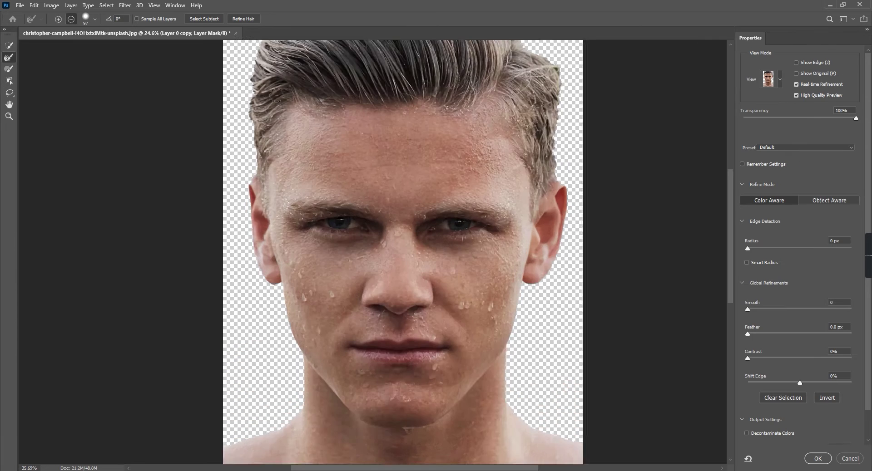
pyautogui.moveTo(246, 276)
pyautogui.mouseDown()
pyautogui.moveTo(234, 259)
pyautogui.moveTo(243, 255)
pyautogui.mouseUp()
pyautogui.click(9, 71)
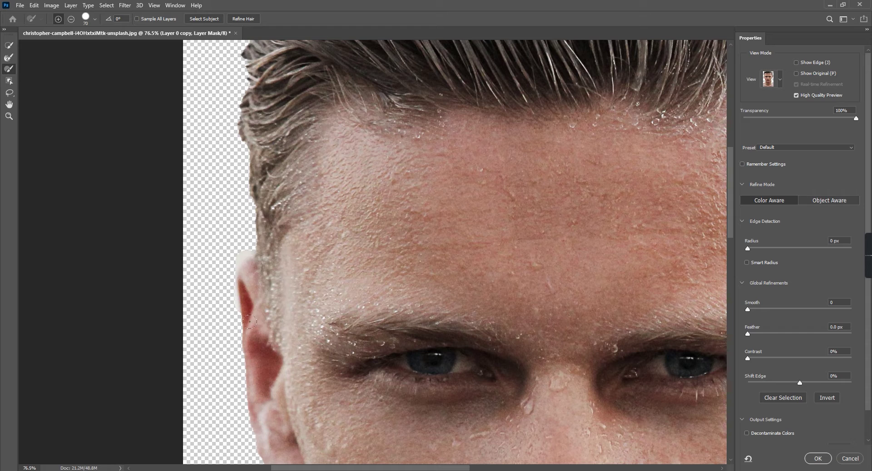
pyautogui.press('r')
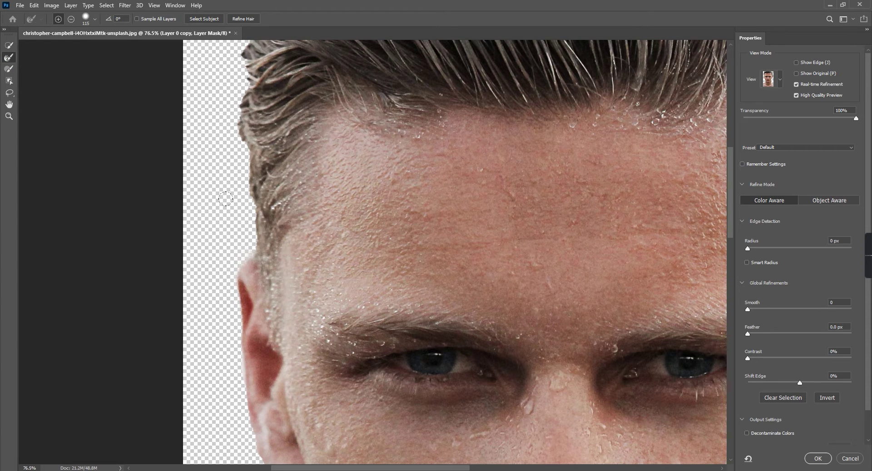
# Raise the brush hardness in the brush settings.
pyautogui.scroll(5, 236, 137)
pyautogui.hscroll(-1, 251, 200)
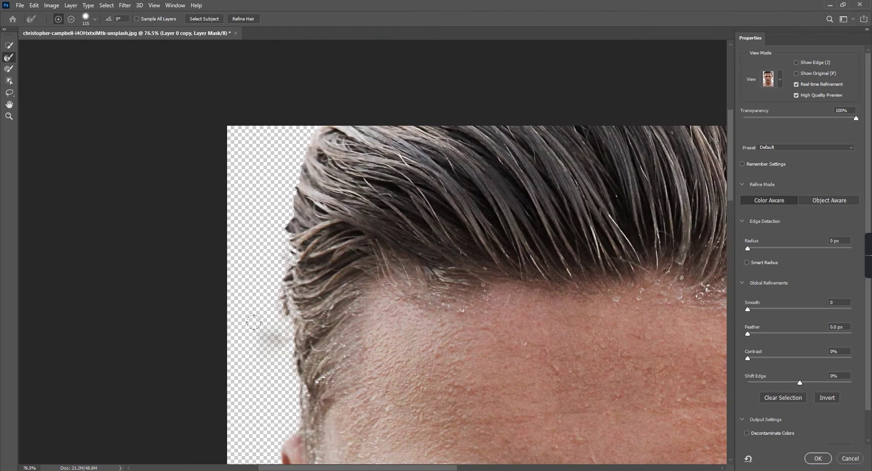
pyautogui.click(95, 19)
pyautogui.moveTo(87, 65); pyautogui.dragTo(130, 66)
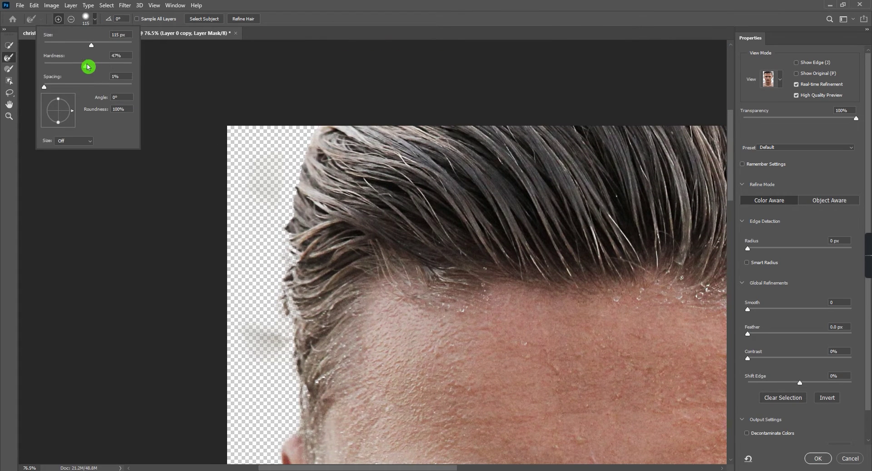
pyautogui.press('Return')
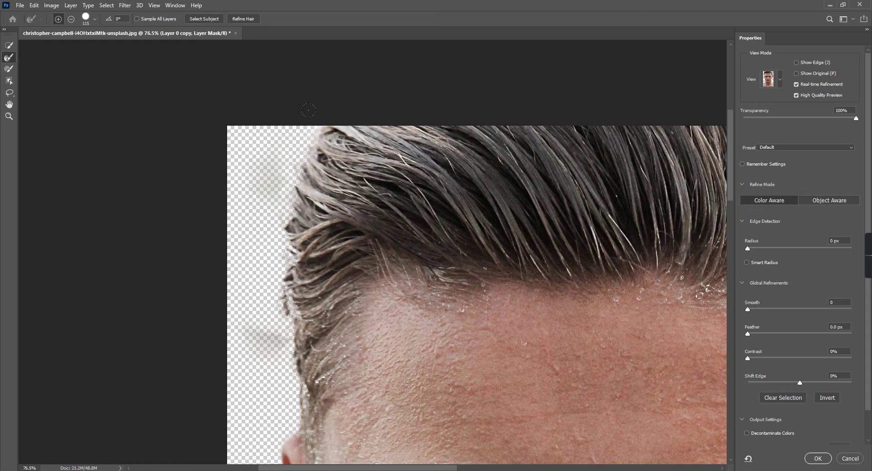
# Paint the top of the ear and the nearby hair edge back into the mask.
pyautogui.scroll(-5, 249, 246)
pyautogui.scroll(5, 360, 224)
pyautogui.scroll(2, 454, 224)
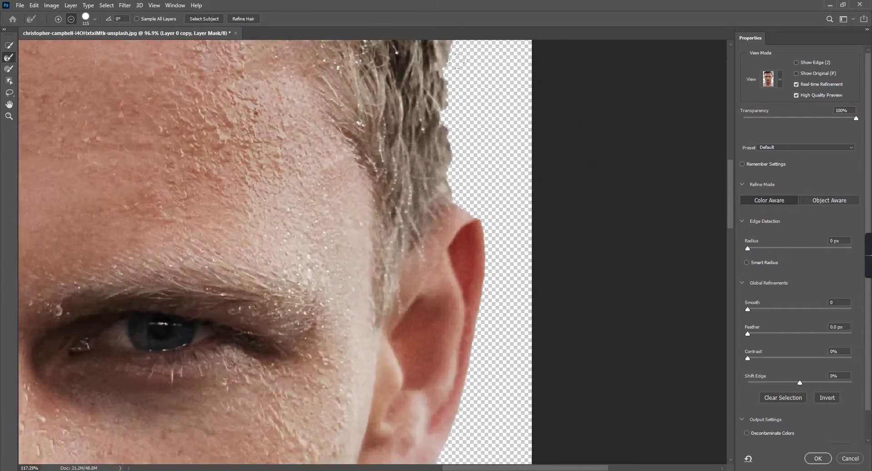
pyautogui.scroll(3, 463, 224)
pyautogui.press('b')
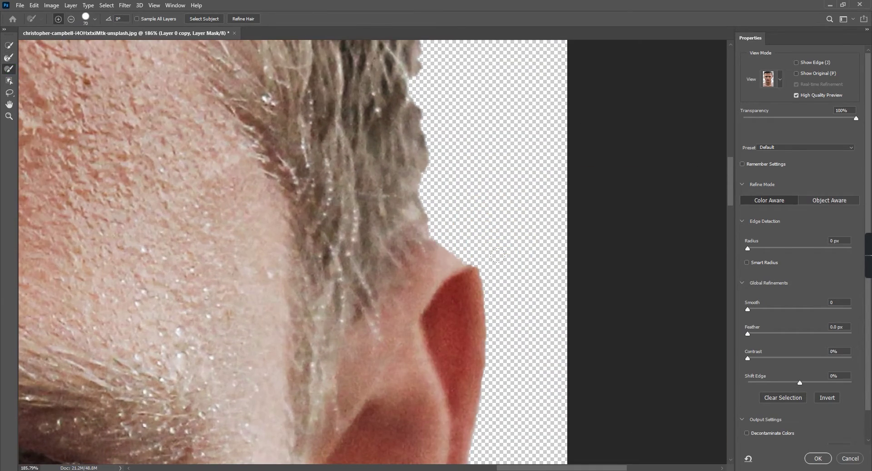
pyautogui.moveTo(448, 259); pyautogui.dragTo(465, 282)
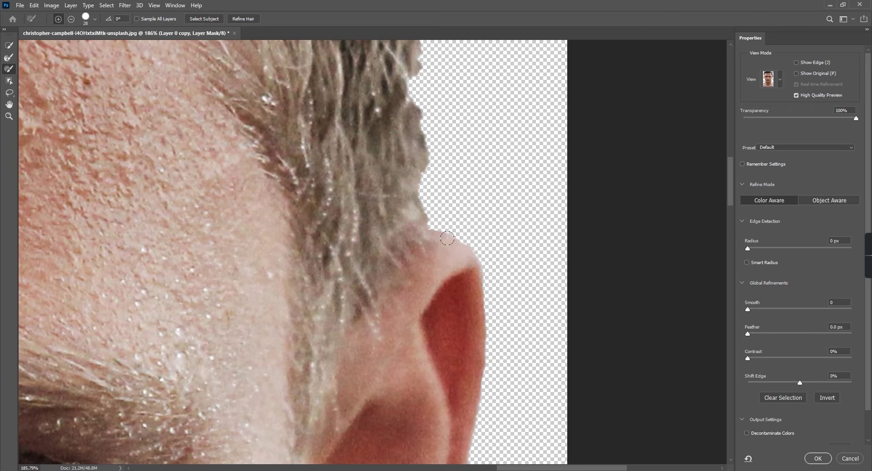
pyautogui.scroll(-2, 414, 239)
pyautogui.scroll(2, 414, 247)
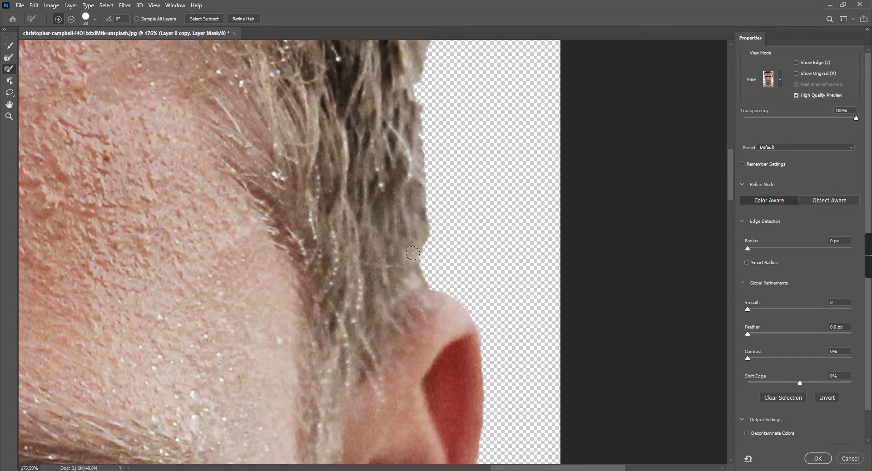
pyautogui.moveTo(412, 253)
pyautogui.mouseDown()
pyautogui.moveTo(422, 273)
pyautogui.moveTo(406, 76)
pyautogui.moveTo(418, 272)
pyautogui.mouseUp()
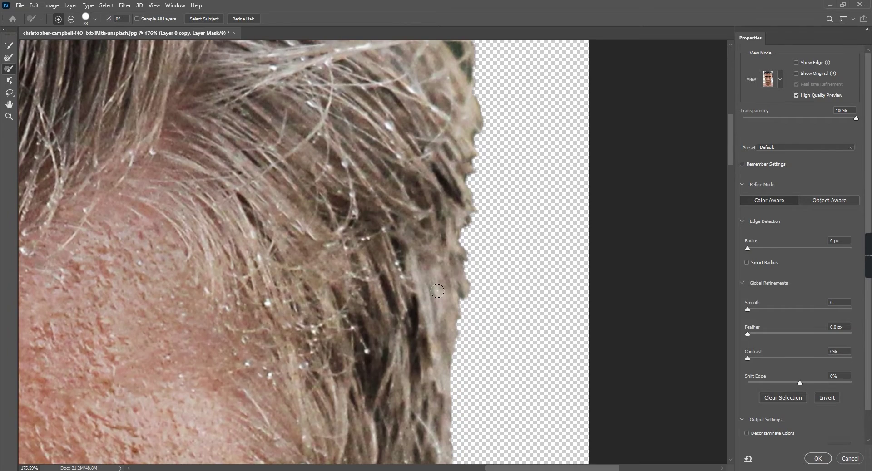
# Refine the top and right-side hair edges into soft strands with the Refine Edge Brush.
pyautogui.moveTo(318, 114); pyautogui.dragTo(290, 227)
pyautogui.scroll(-2, 290, 91)
pyautogui.press('r')
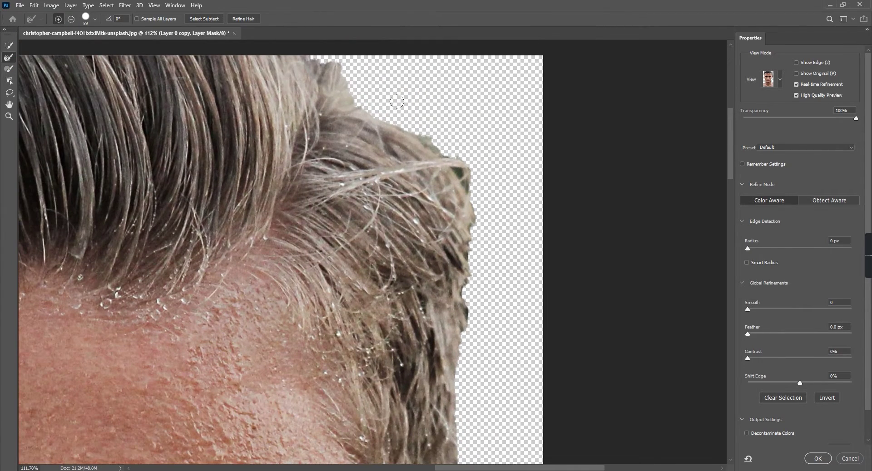
pyautogui.moveTo(327, 64)
pyautogui.mouseDown()
pyautogui.moveTo(416, 118)
pyautogui.moveTo(460, 285)
pyautogui.mouseUp()
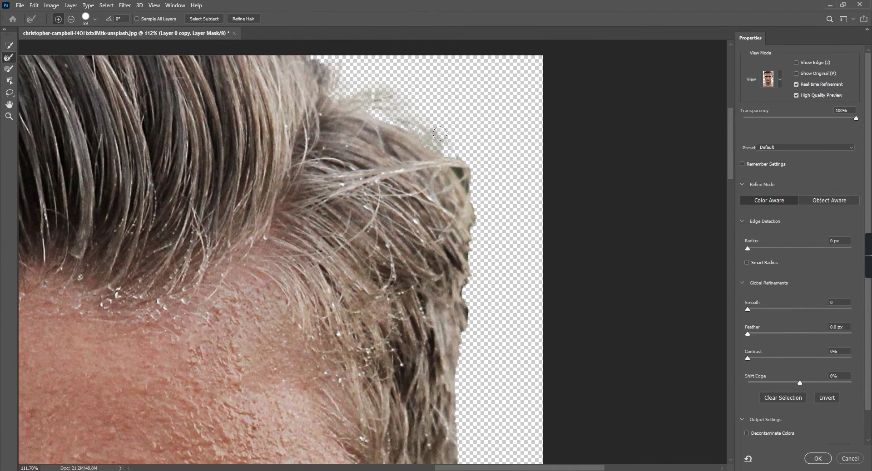
pyautogui.moveTo(459, 333); pyautogui.dragTo(481, 283)
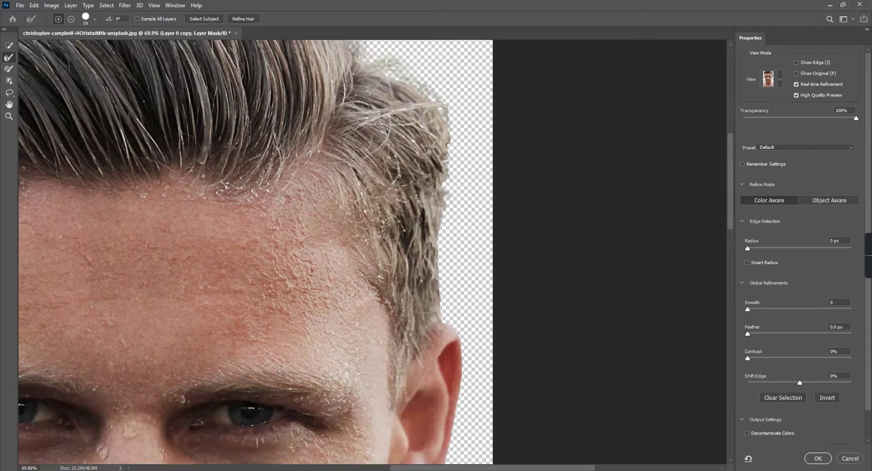
pyautogui.scroll(-8, 469, 278)
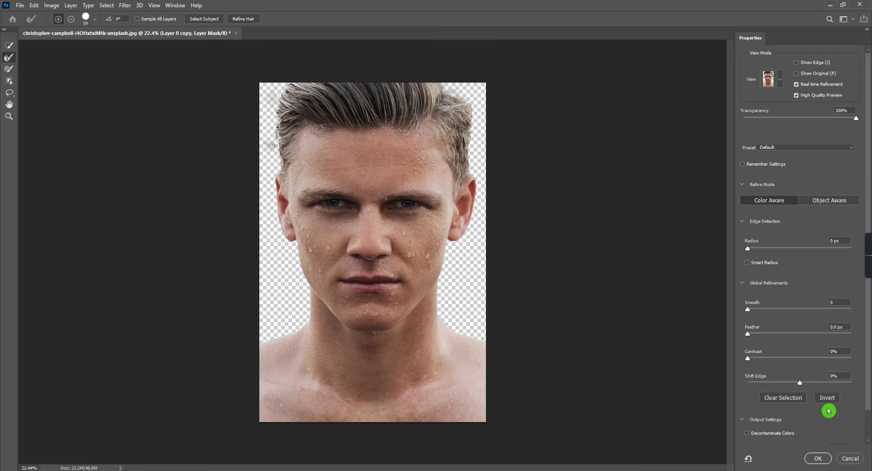
# Output to Layer Mask with Smooth 45 and Contrast 40%, then confirm with OK.
pyautogui.scroll(-2, 865, 327)
pyautogui.click(824, 437)
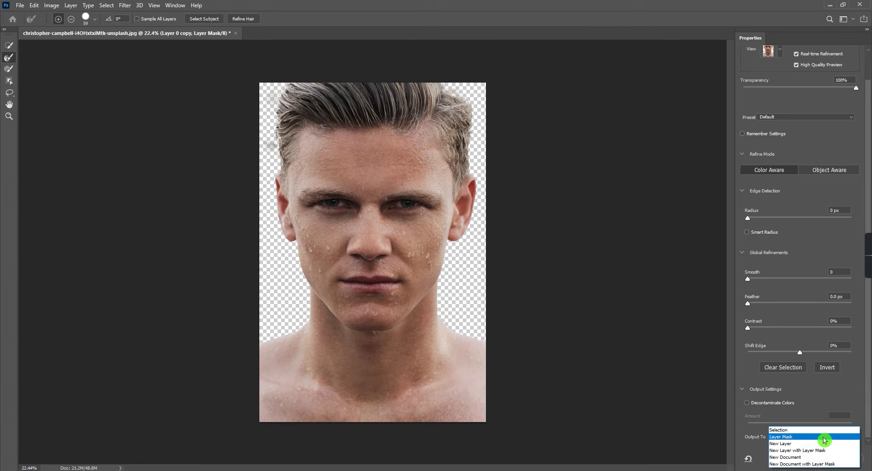
pyautogui.click(824, 437)
pyautogui.moveTo(748, 279); pyautogui.dragTo(795, 285)
pyautogui.moveTo(747, 327); pyautogui.dragTo(778, 331)
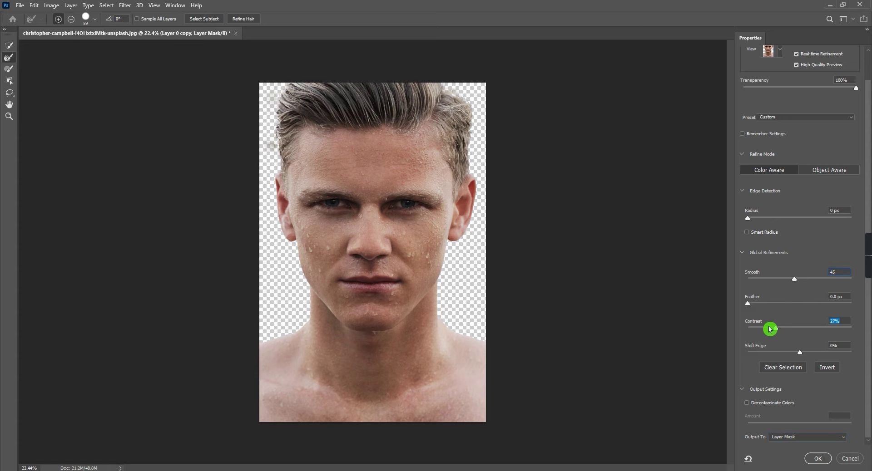
pyautogui.click(790, 328)
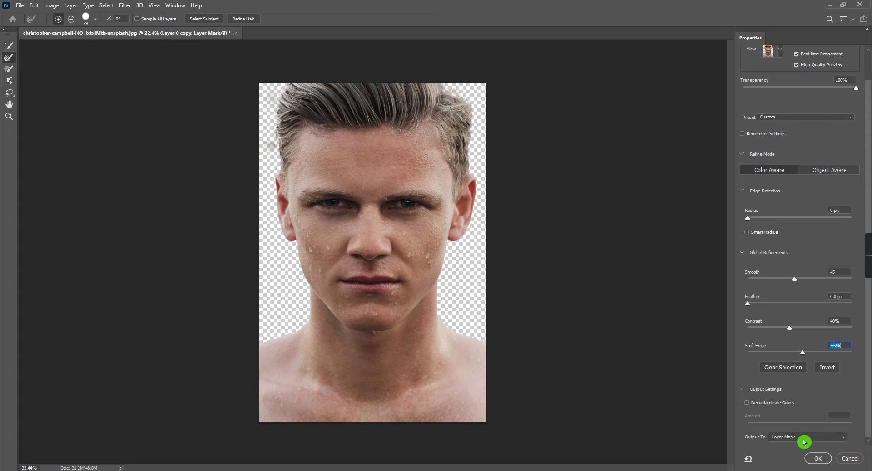
pyautogui.click(818, 458)
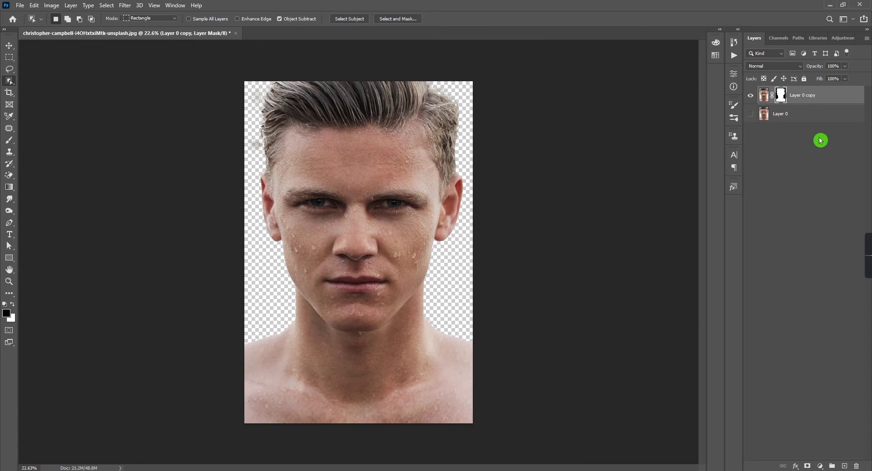
# Add a new Layer 1 filled with yellow-orange beneath the cut-out, then select the copy's mask.
pyautogui.click(814, 122)
pyautogui.click(842, 467)
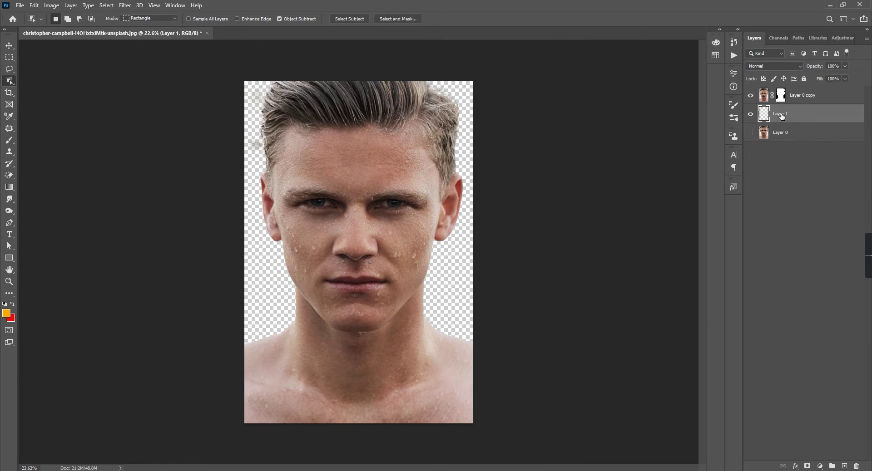
pyautogui.click(6, 314)
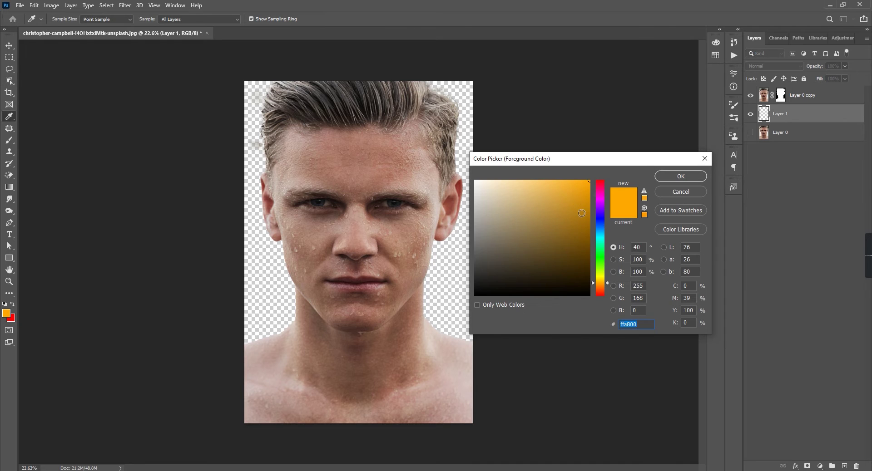
pyautogui.moveTo(606, 288)
pyautogui.mouseDown()
pyautogui.moveTo(612, 236)
pyautogui.moveTo(617, 287)
pyautogui.mouseUp()
pyautogui.click(680, 177)
pyautogui.press('w')
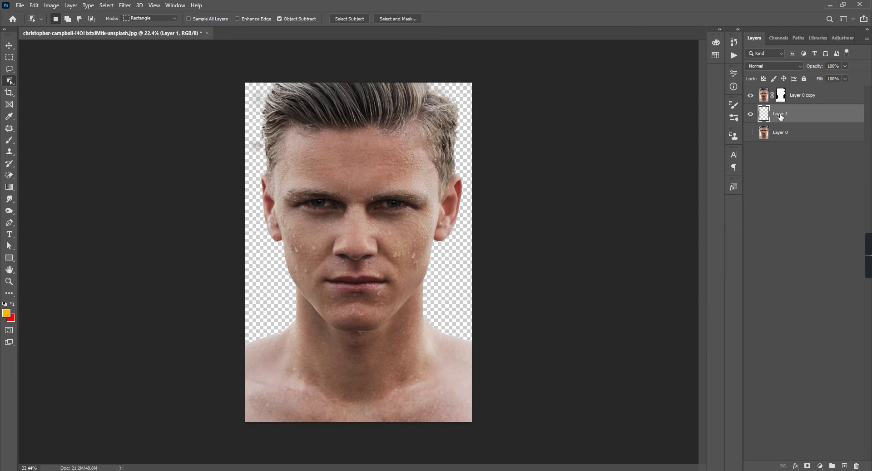
pyautogui.hotkey('alt', 'BackSpace')
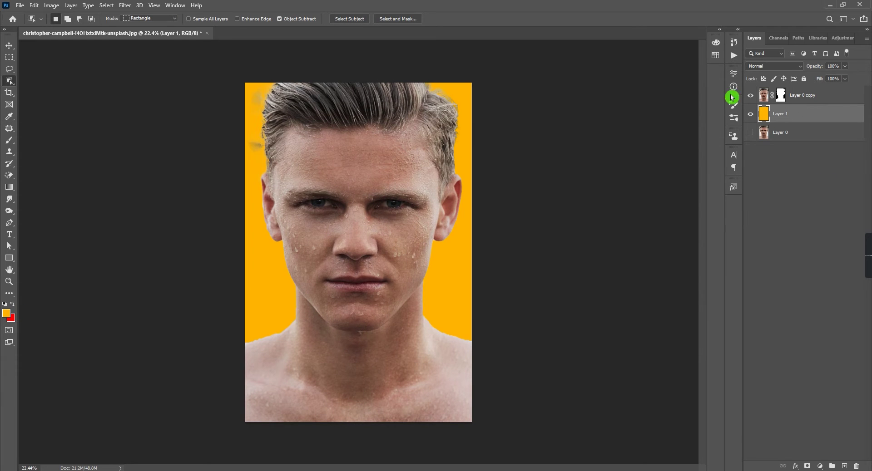
pyautogui.click(781, 95)
# Paint out grey fringes along the hair and shoulder on the mask with a 152 px brush.
pyautogui.press('b')
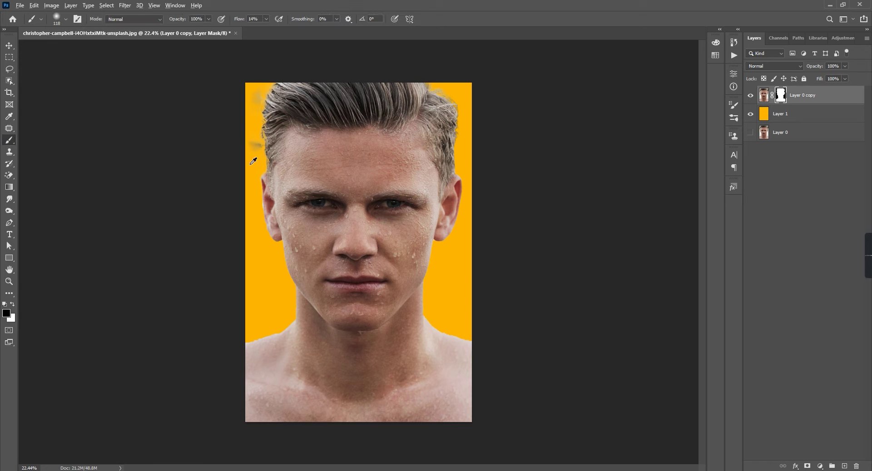
pyautogui.scroll(5, 247, 208)
pyautogui.moveTo(210, 160); pyautogui.dragTo(217, 163)
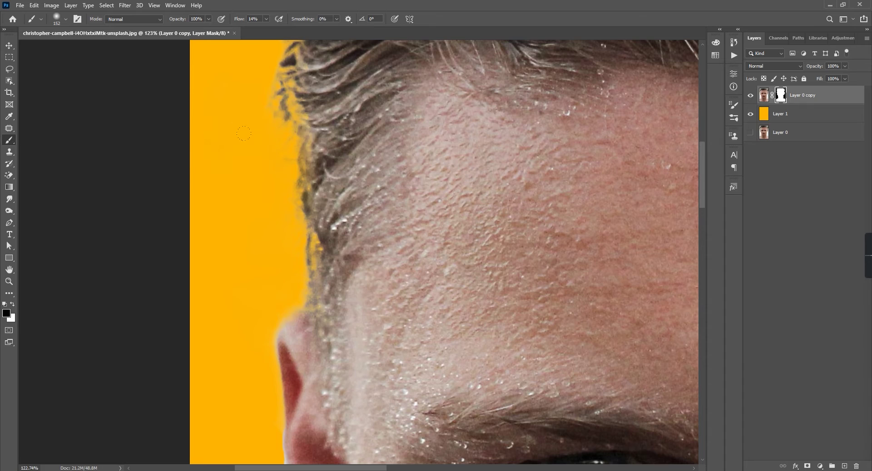
pyautogui.scroll(5, 253, 170)
pyautogui.scroll(5, 266, 243)
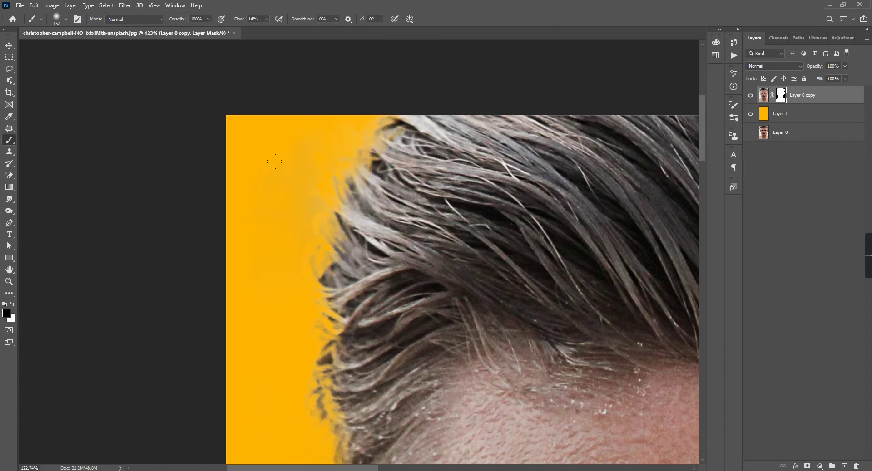
pyautogui.scroll(-3, 278, 189)
pyautogui.scroll(3, 541, 171)
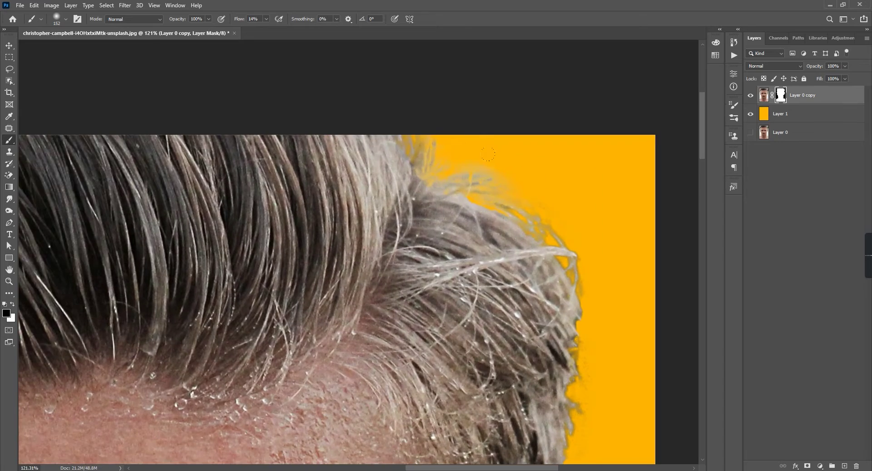
pyautogui.scroll(-3, 420, 116)
pyautogui.scroll(4, 506, 198)
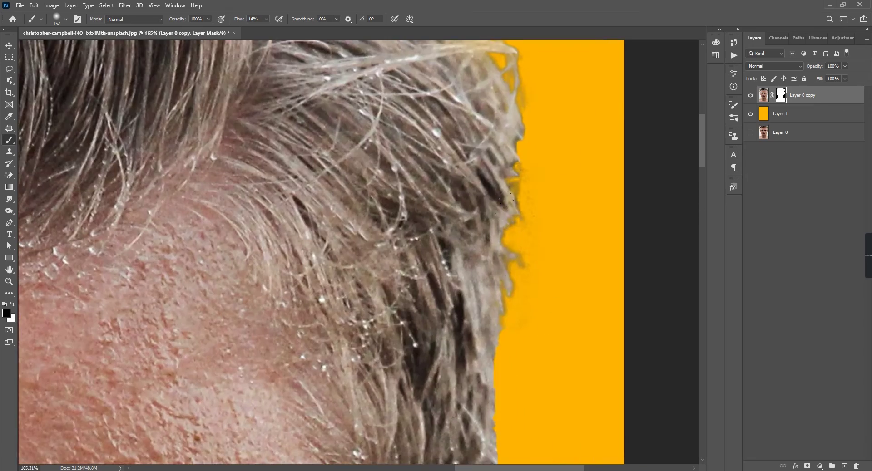
pyautogui.scroll(-3, 520, 157)
pyautogui.scroll(-3, 454, 227)
pyautogui.scroll(4, 372, 321)
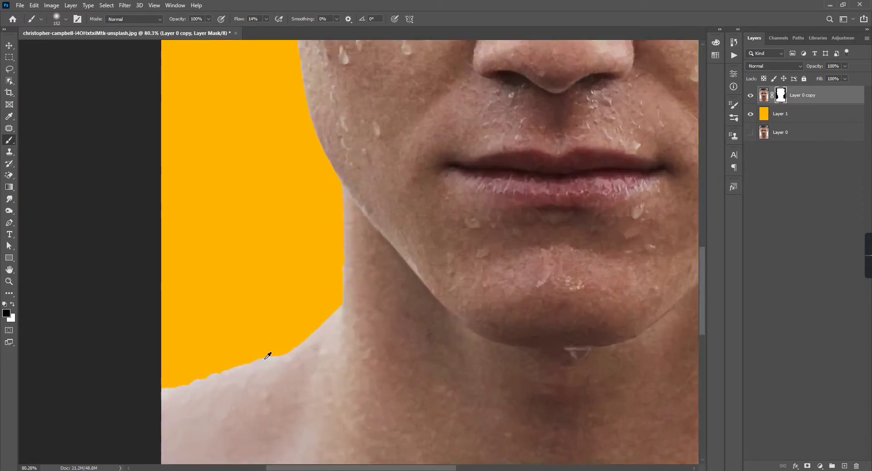
pyautogui.scroll(-4, 372, 321)
pyautogui.click(9, 45)
# Convert the portrait and orange background layers into one smart object and duplicate it.
pyautogui.scroll(1, 361, 191)
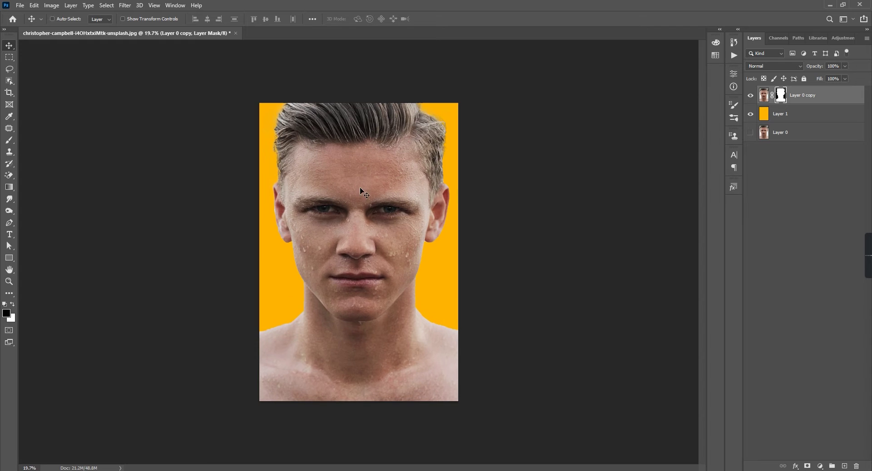
pyautogui.scroll(-2, 350, 195)
pyautogui.scroll(1, 354, 187)
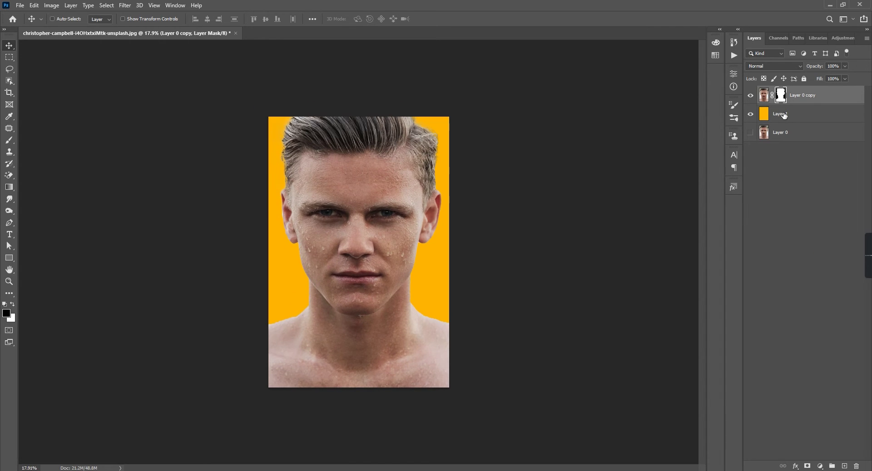
pyautogui.keyDown('shift'); pyautogui.click(785, 114); pyautogui.keyUp('shift')
pyautogui.rightClick(795, 113)
pyautogui.click(720, 215)
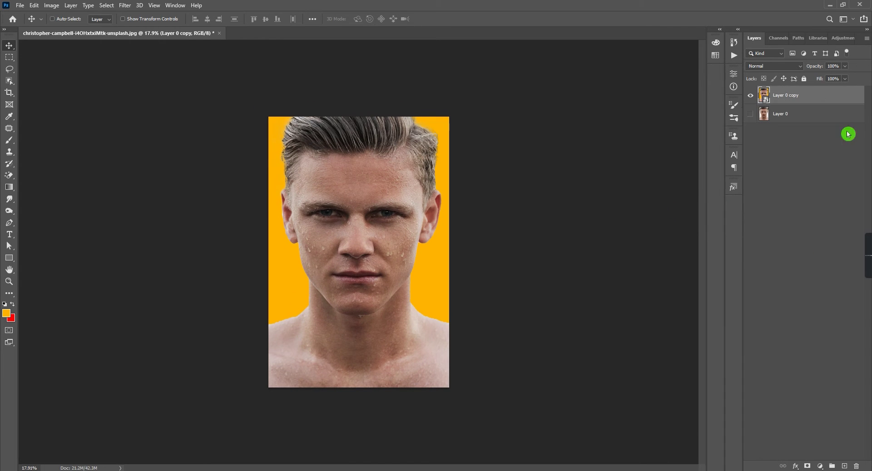
pyautogui.hotkey('ctrl', 'j')
pyautogui.hotkey('ctrl', 'j')
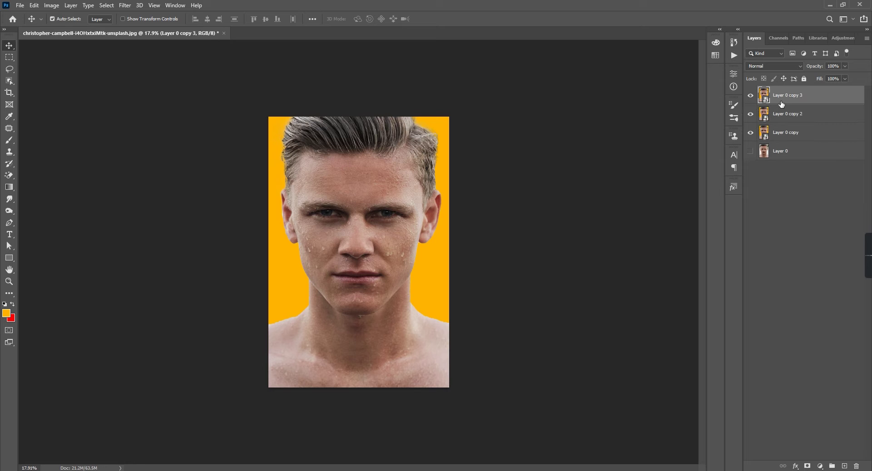
# Apply Poster Edges from the Filter Gallery to Layer 0 copy.
pyautogui.click(776, 131)
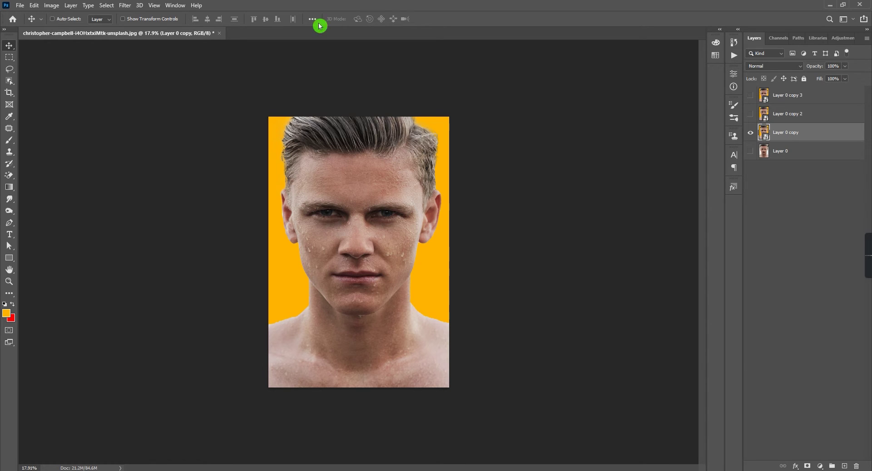
pyautogui.click(125, 5)
pyautogui.click(171, 58)
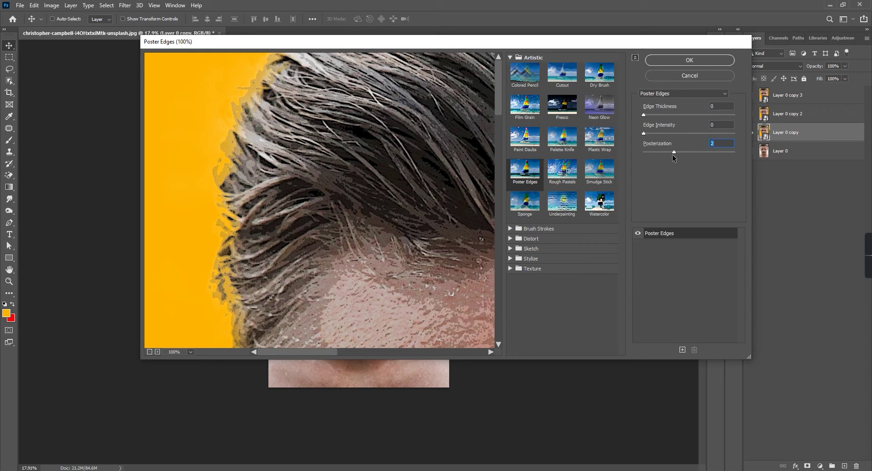
pyautogui.click(682, 60)
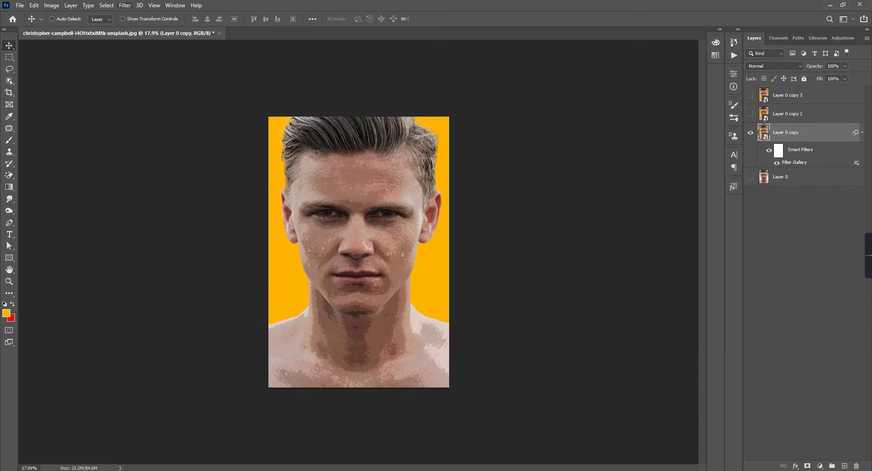
# Sharpen Layer 0 copy with an Unsharp Mask filter.
pyautogui.click(125, 5)
pyautogui.click(253, 216)
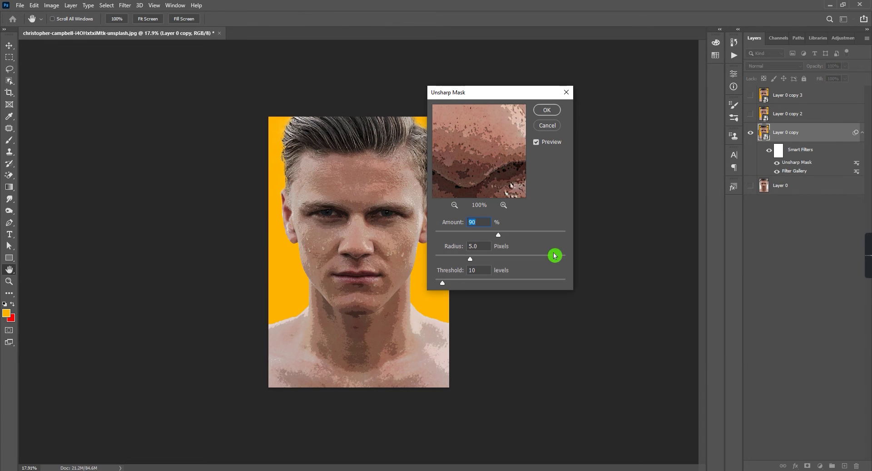
pyautogui.click(478, 260)
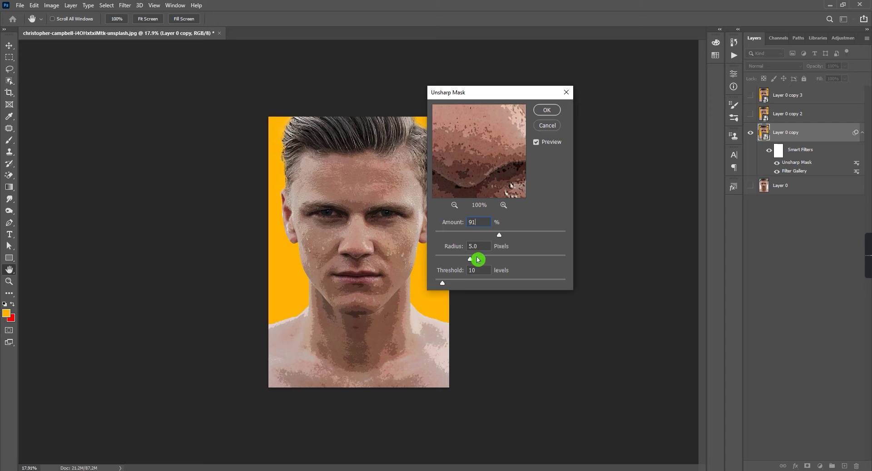
pyautogui.click(547, 110)
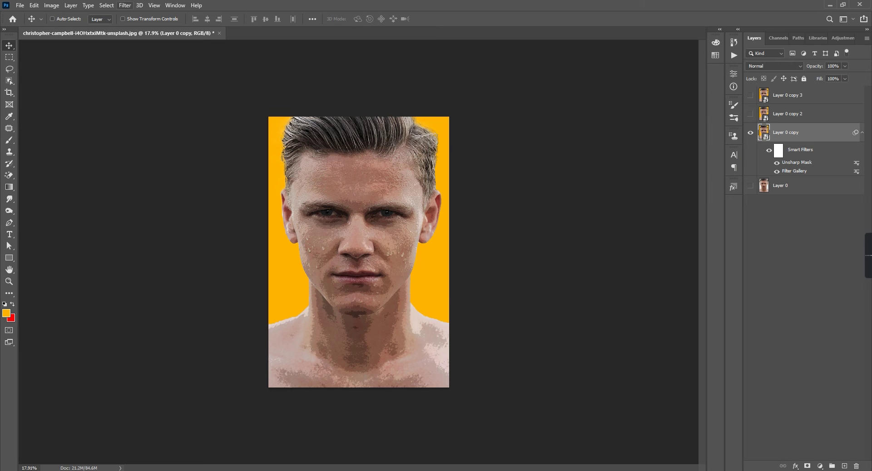
pyautogui.click(125, 5)
pyautogui.moveTo(133, 182)
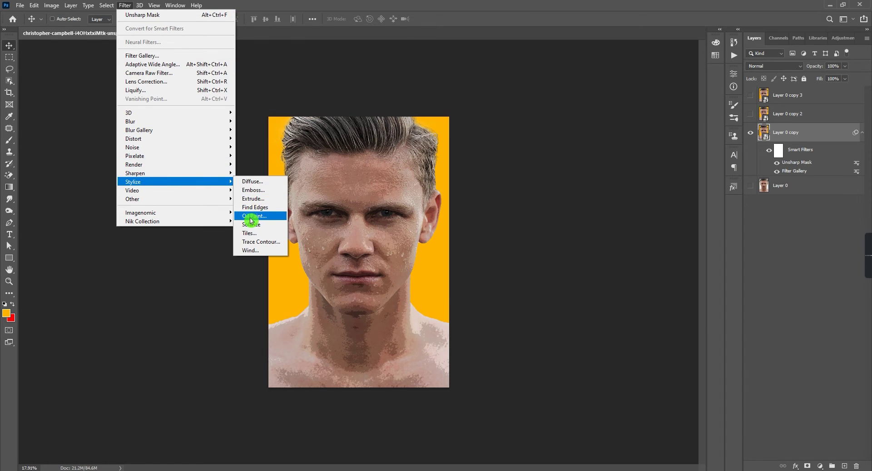
# Apply the Stylize > Oil Paint filter to Layer 0 copy.
pyautogui.click(251, 216)
pyautogui.press('Tab')
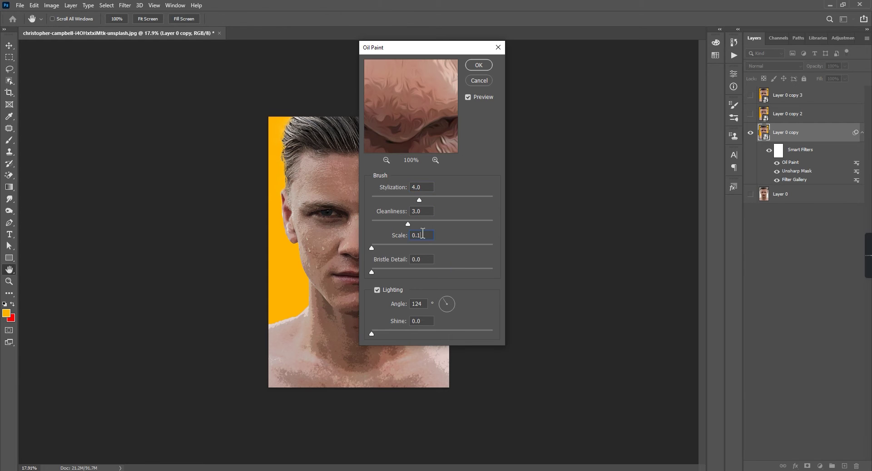
pyautogui.press('Tab')
pyautogui.press('Tab')
pyautogui.click(471, 66)
pyautogui.press('v')
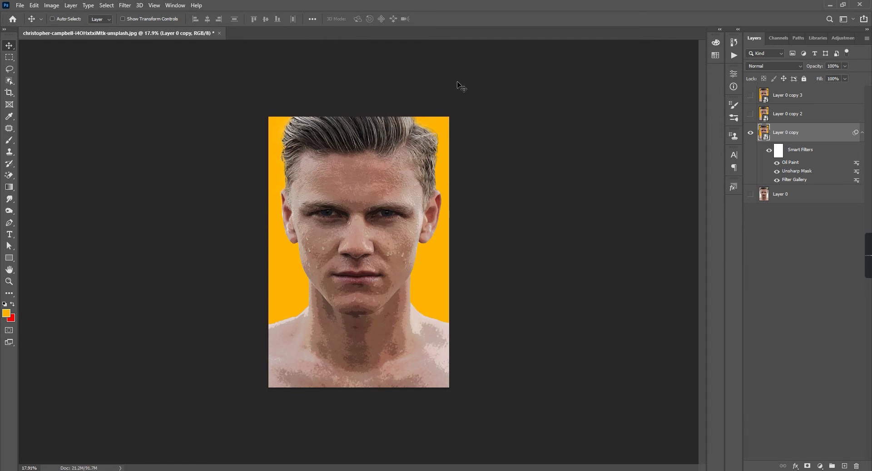
pyautogui.scroll(5, 355, 176)
pyautogui.scroll(-2, 371, 245)
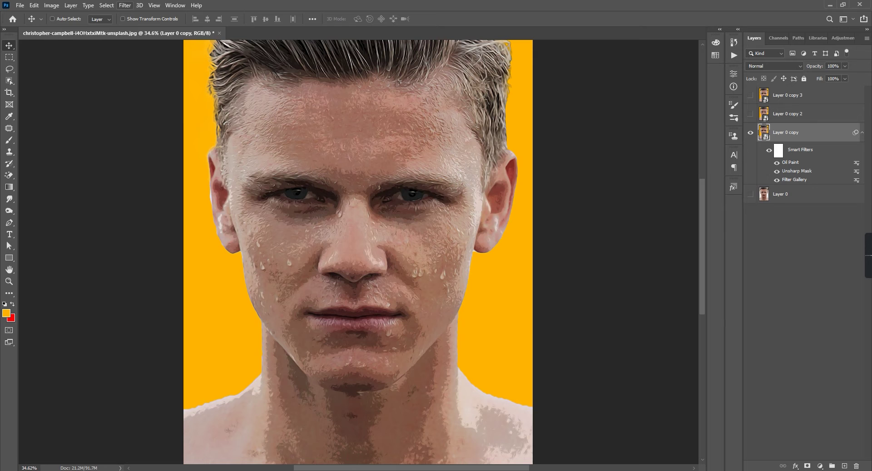
# Add a second Unsharp Mask pass with Amount lowered to 59%.
pyautogui.click(125, 5)
pyautogui.click(253, 218)
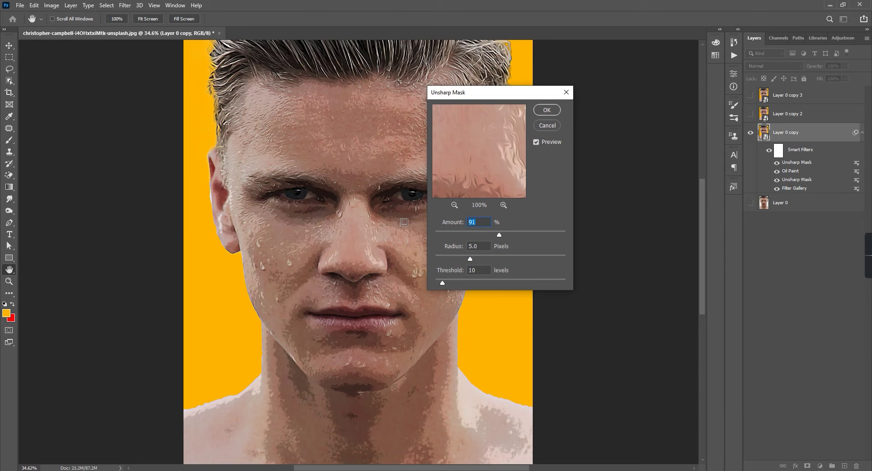
pyautogui.moveTo(458, 236); pyautogui.dragTo(478, 242)
pyautogui.click(547, 110)
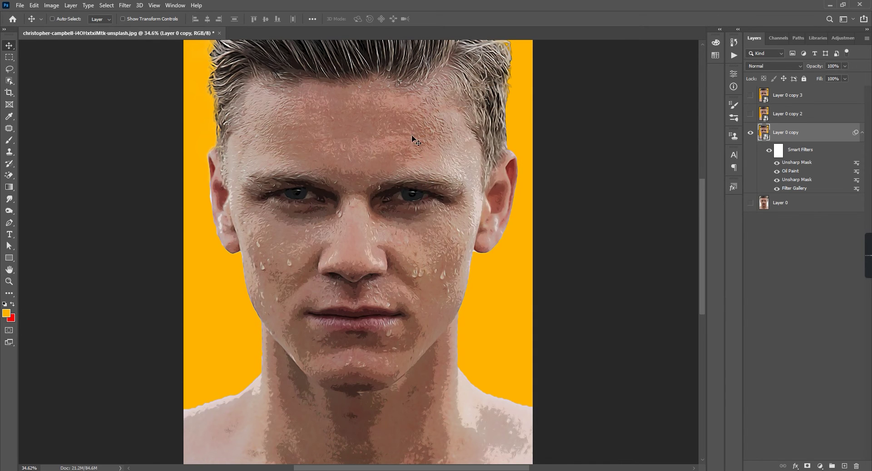
pyautogui.scroll(1, 372, 154)
pyautogui.scroll(-3, 261, 279)
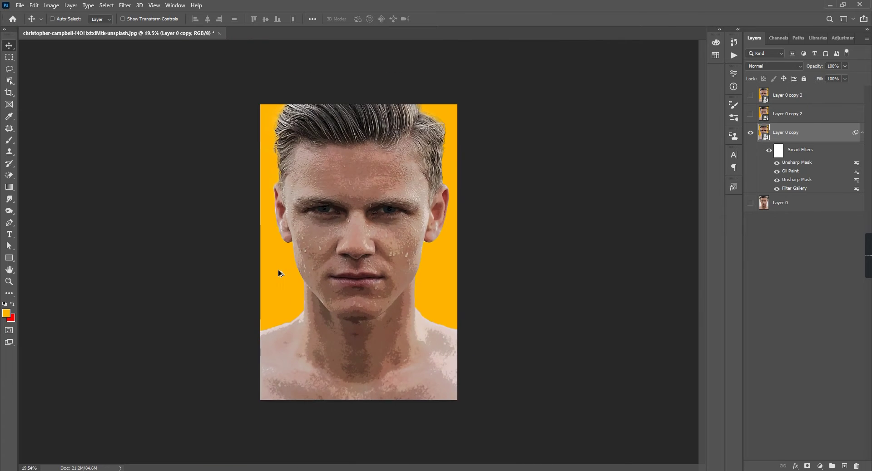
pyautogui.scroll(2, 279, 273)
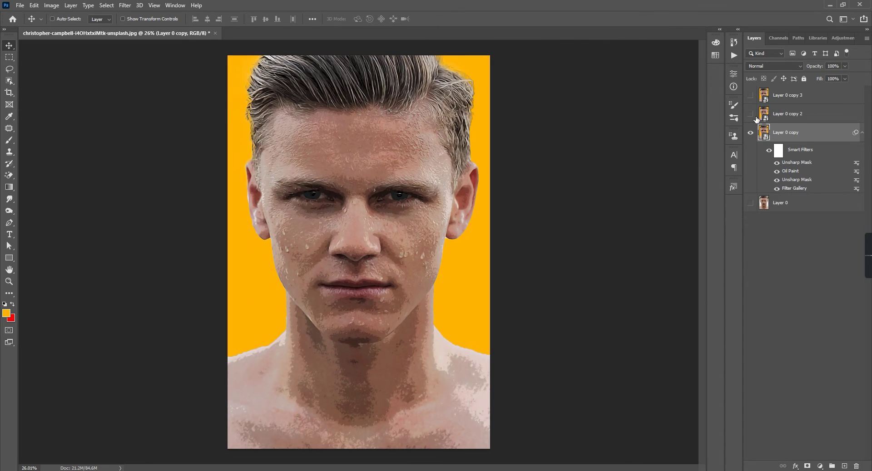
# Show Layer 0 copy 2 and apply Poster Edges with a stronger Edge Intensity.
pyautogui.click(751, 114)
pyautogui.click(784, 120)
pyautogui.click(125, 5)
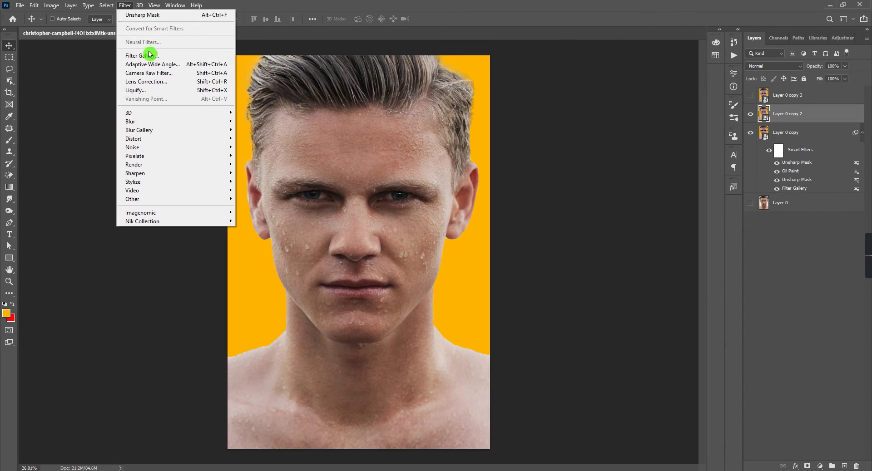
pyautogui.click(143, 58)
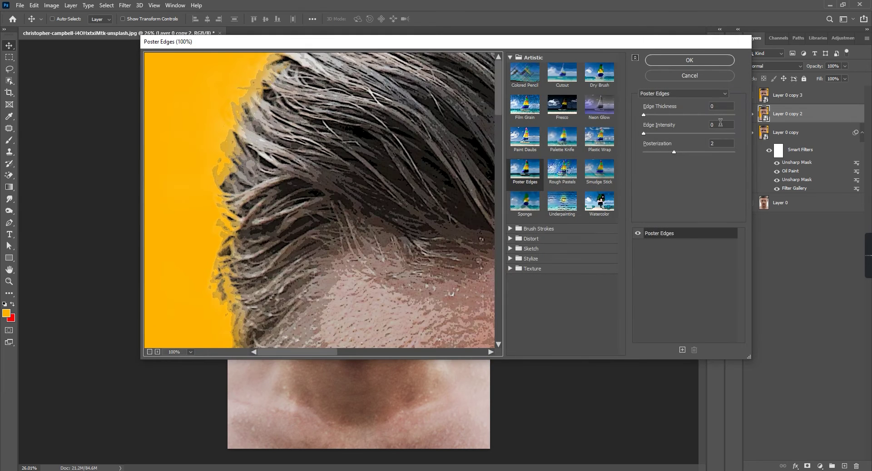
pyautogui.click(720, 123)
pyautogui.write('2')
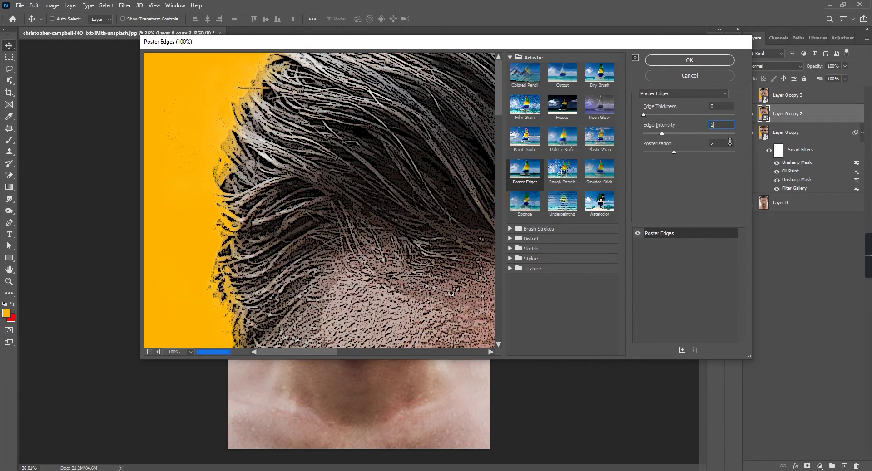
pyautogui.write('5')
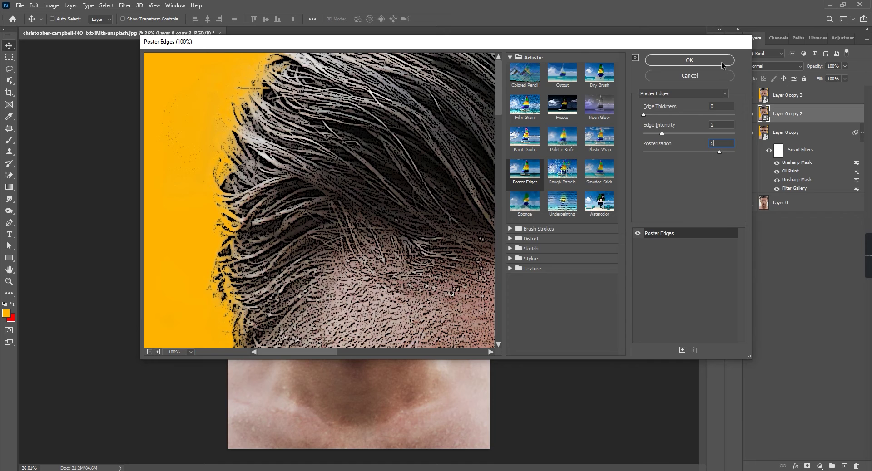
pyautogui.click(695, 60)
# Add Oil Paint to Layer 0 copy 2, set its opacity to 27%, and show Layer 0 copy 3.
pyautogui.click(125, 5)
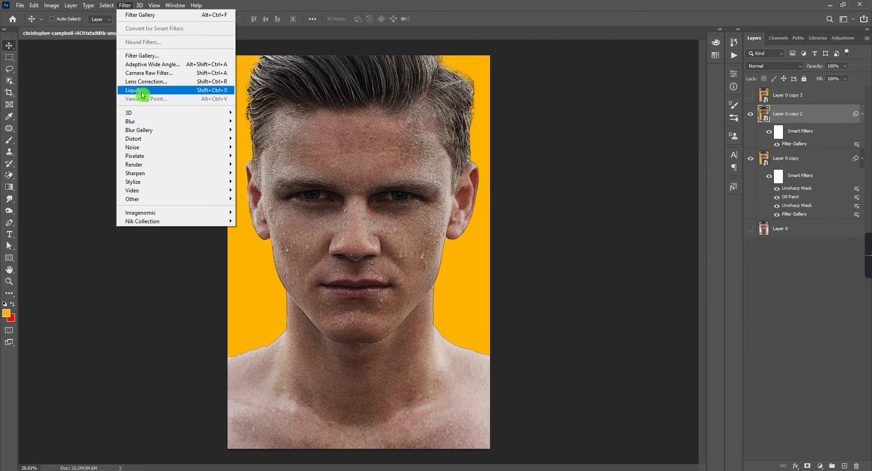
pyautogui.moveTo(133, 182)
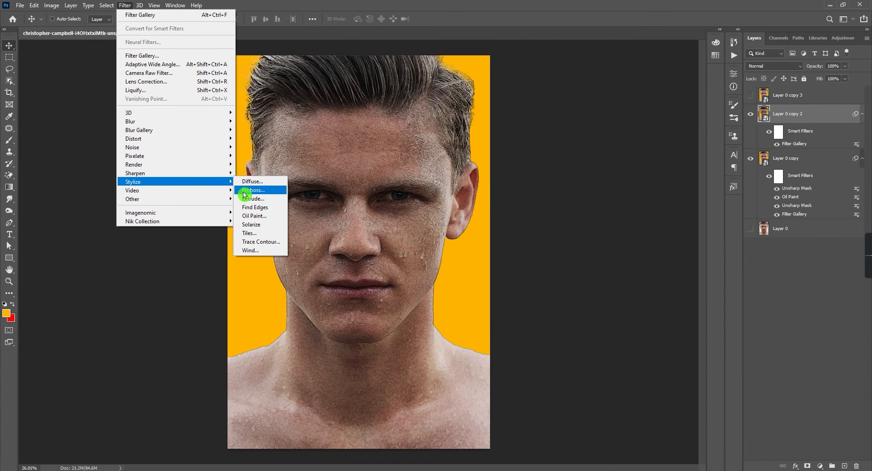
pyautogui.click(249, 216)
pyautogui.click(477, 74)
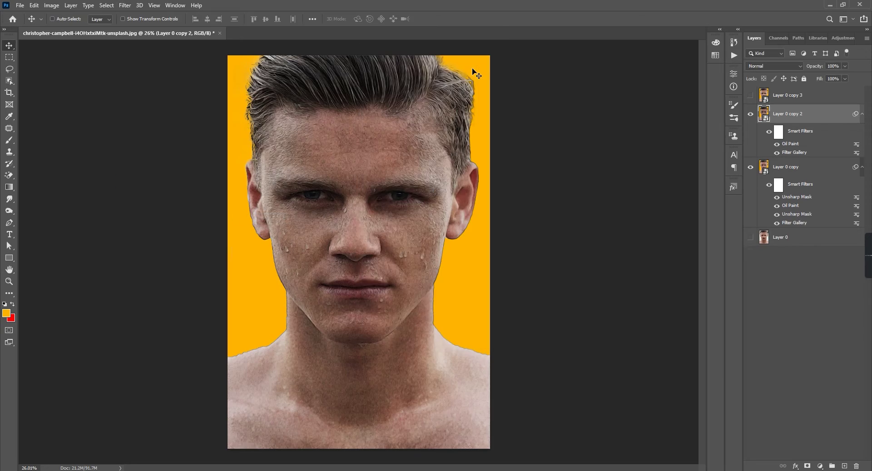
pyautogui.press('v')
pyautogui.scroll(3, 345, 242)
pyautogui.scroll(-3, 345, 242)
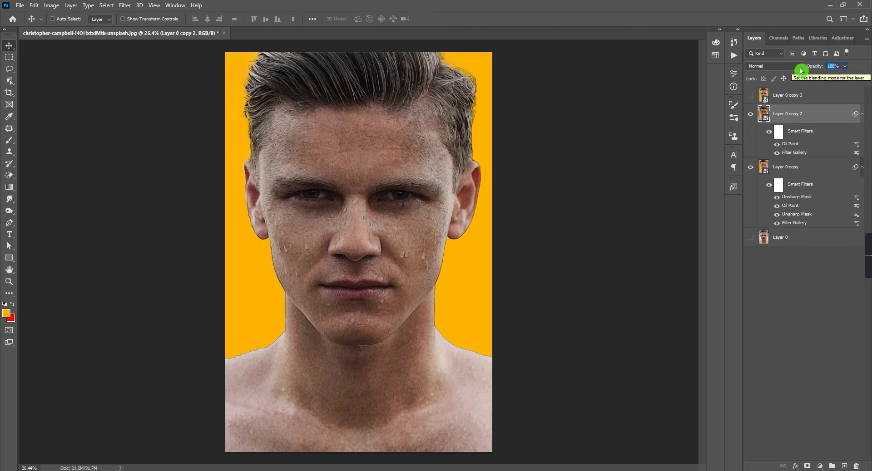
pyautogui.write('27')
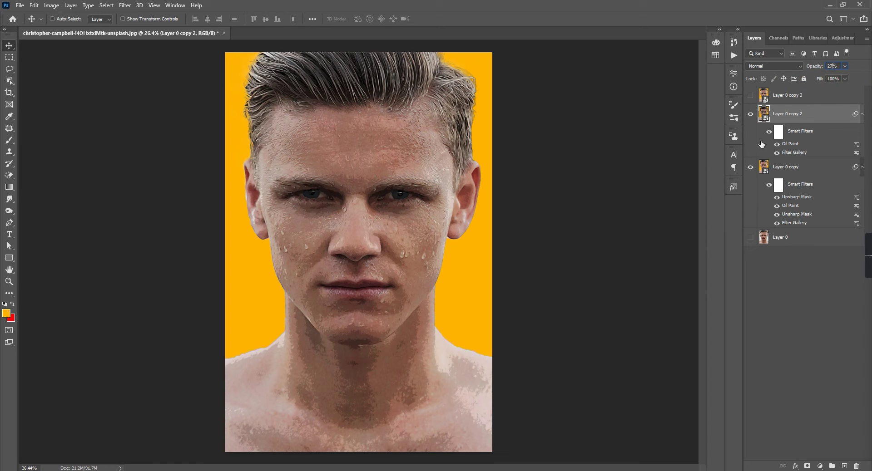
pyautogui.click(782, 98)
pyautogui.click(751, 95)
# Give Layer 0 copy 3 a roughly 3.7 px High Pass in Overlay mode, then zoom to the face.
pyautogui.click(125, 5)
pyautogui.moveTo(132, 199)
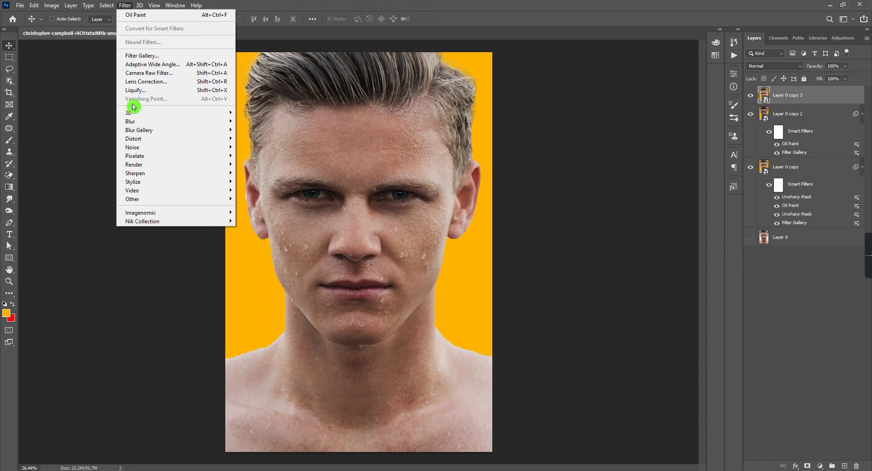
pyautogui.click(246, 207)
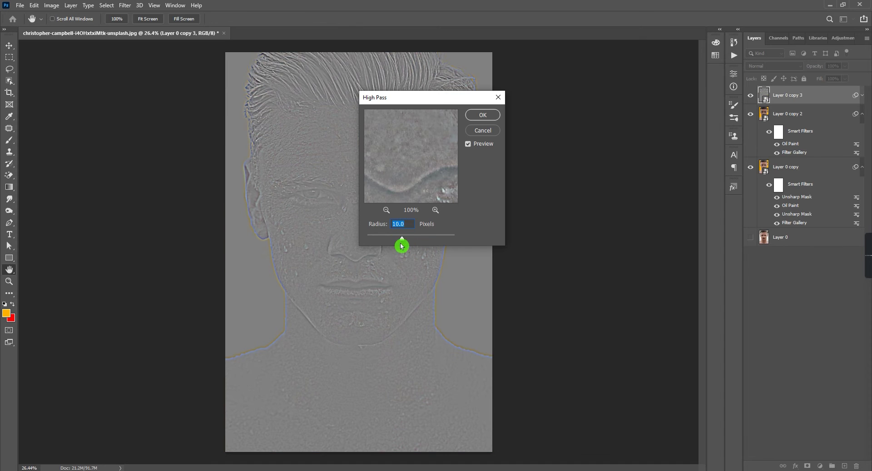
pyautogui.moveTo(399, 241); pyautogui.dragTo(384, 239)
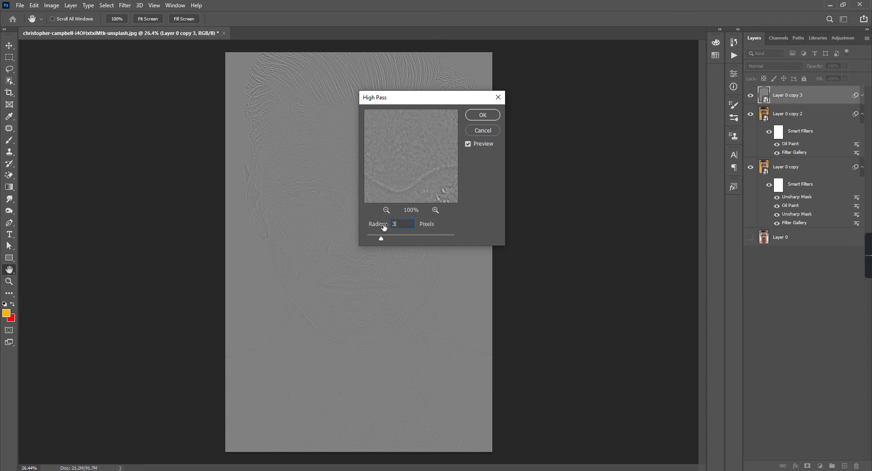
pyautogui.click(478, 115)
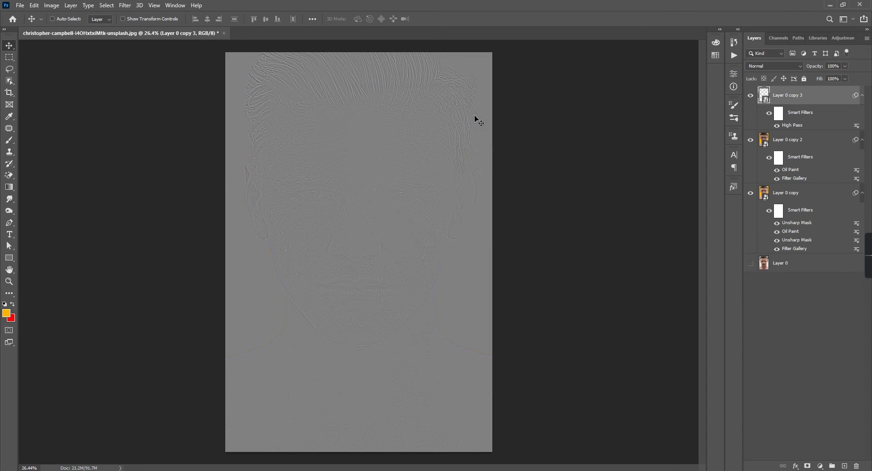
pyautogui.click(797, 66)
pyautogui.click(772, 177)
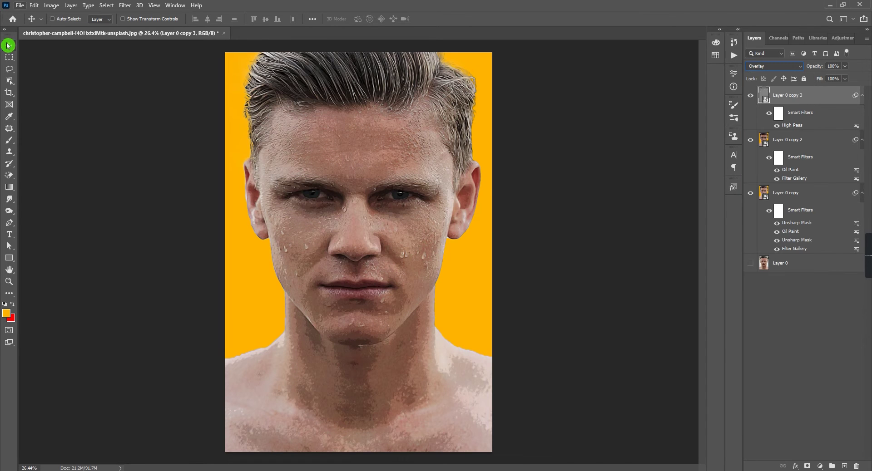
pyautogui.moveTo(397, 223)
pyautogui.mouseDown()
pyautogui.moveTo(296, 178)
pyautogui.moveTo(151, 252)
pyautogui.mouseUp()
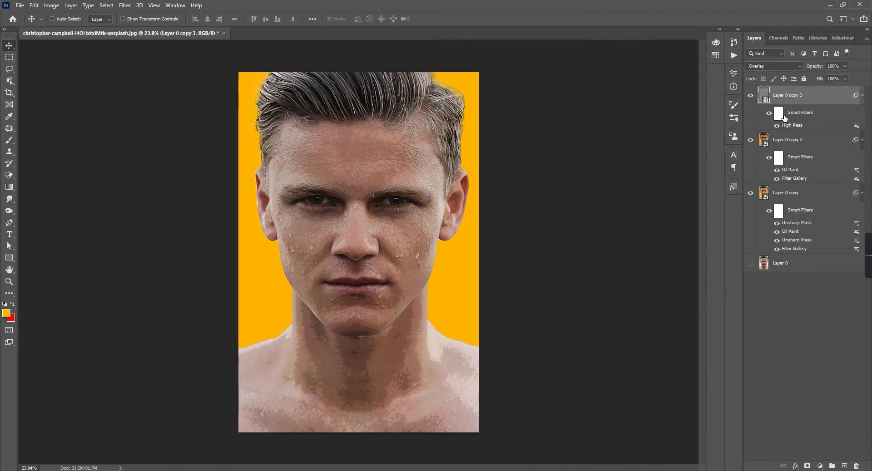
# Add a Vibrance adjustment layer at Vibrance +26 and Saturation +5.
pyautogui.click(820, 467)
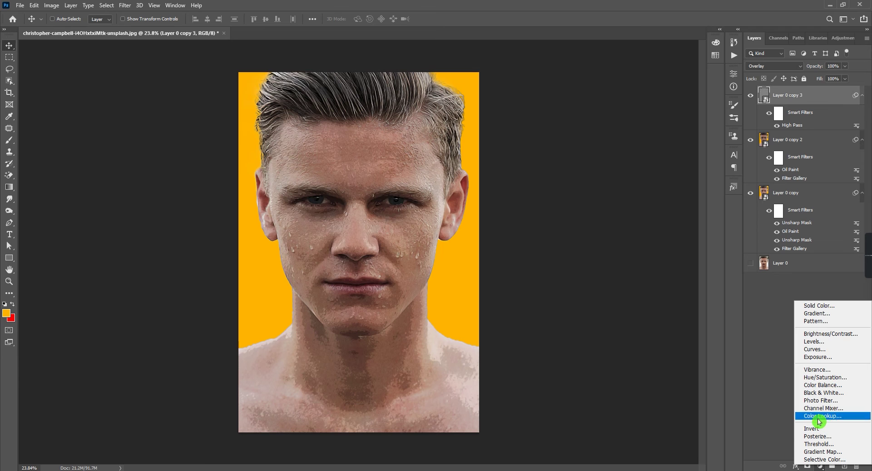
pyautogui.click(817, 370)
pyautogui.moveTo(657, 105); pyautogui.dragTo(661, 111)
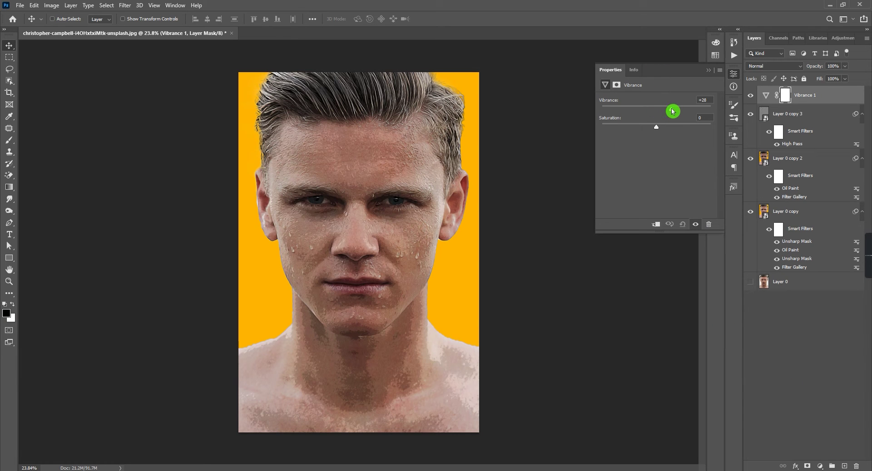
pyautogui.moveTo(662, 130); pyautogui.dragTo(658, 128)
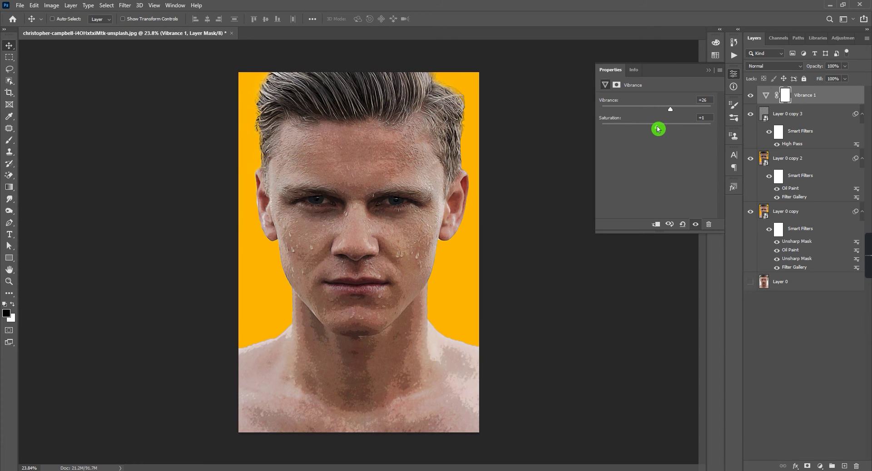
pyautogui.click(708, 70)
# Add a Curves adjustment layer, leaving the curve straight.
pyautogui.click(819, 466)
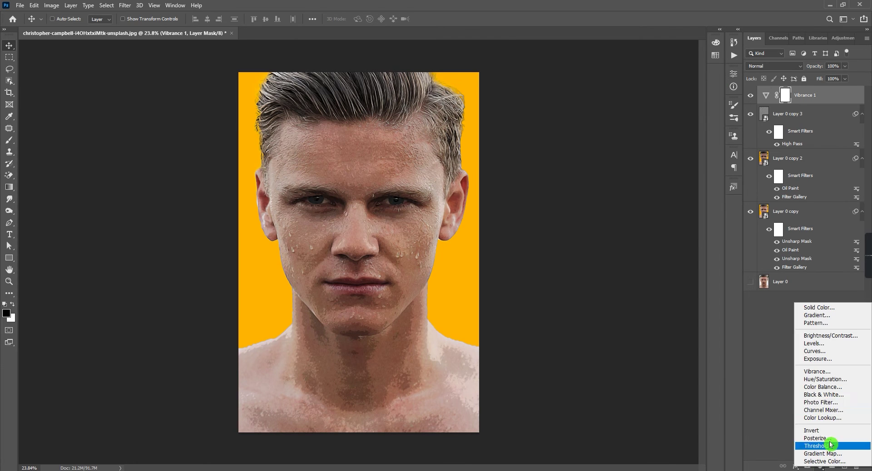
pyautogui.click(815, 351)
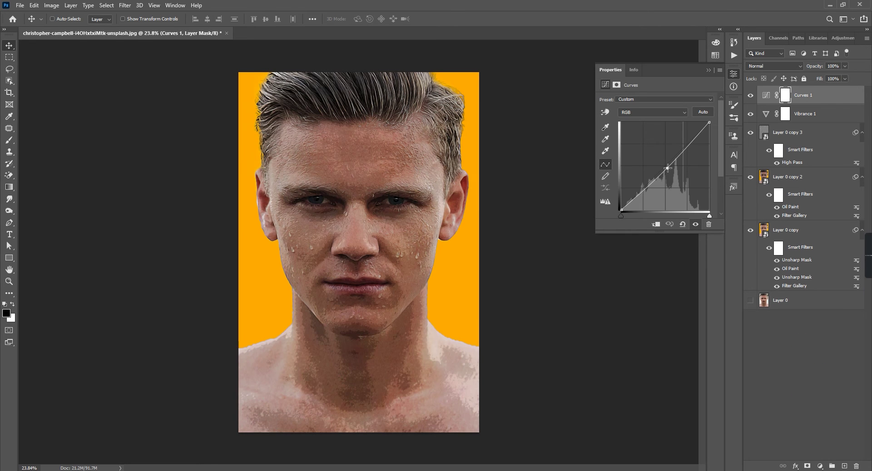
pyautogui.moveTo(667, 168); pyautogui.dragTo(665, 168)
pyautogui.click(710, 71)
# Add a Levels adjustment layer with midtone 0.91, black input 0 and white 246.
pyautogui.click(819, 467)
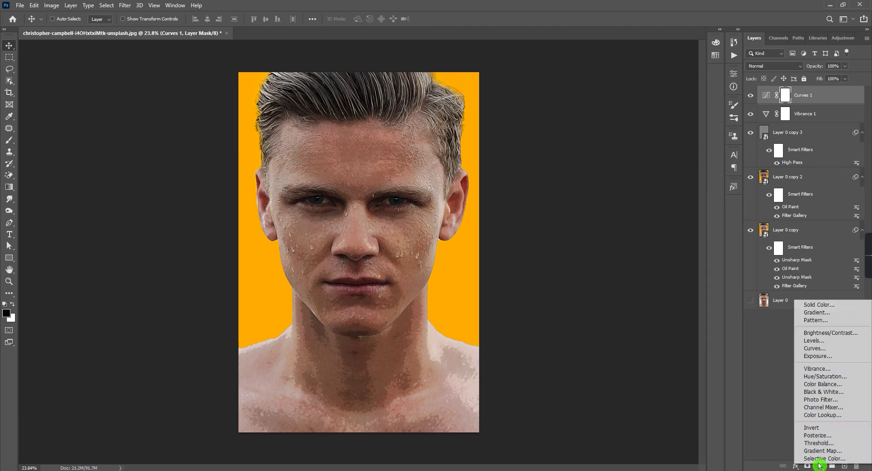
pyautogui.click(815, 343)
pyautogui.moveTo(663, 167); pyautogui.dragTo(666, 167)
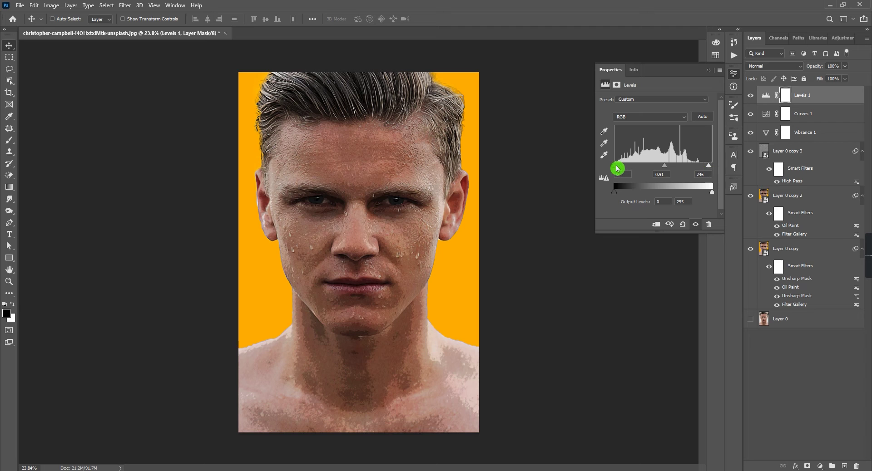
pyautogui.moveTo(618, 167); pyautogui.dragTo(614, 167)
pyautogui.click(840, 85)
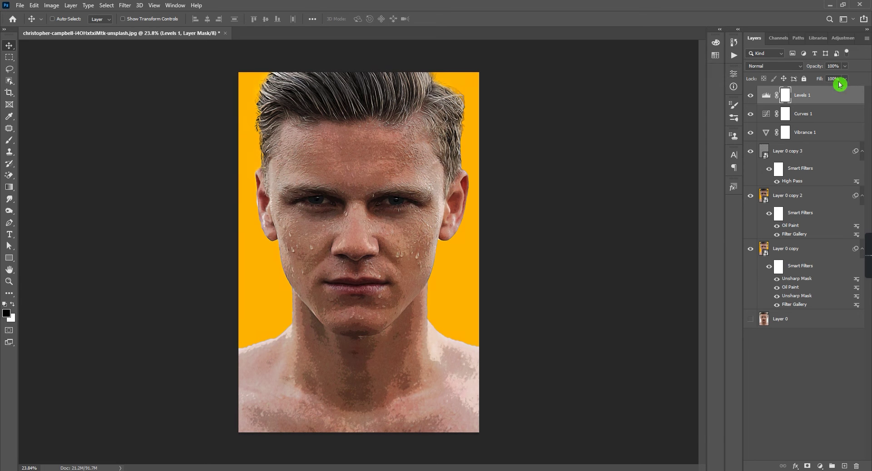
# Add a Color Lookup layer with a 3DLUT colour look at 50% opacity.
pyautogui.click(814, 460)
pyautogui.click(806, 343)
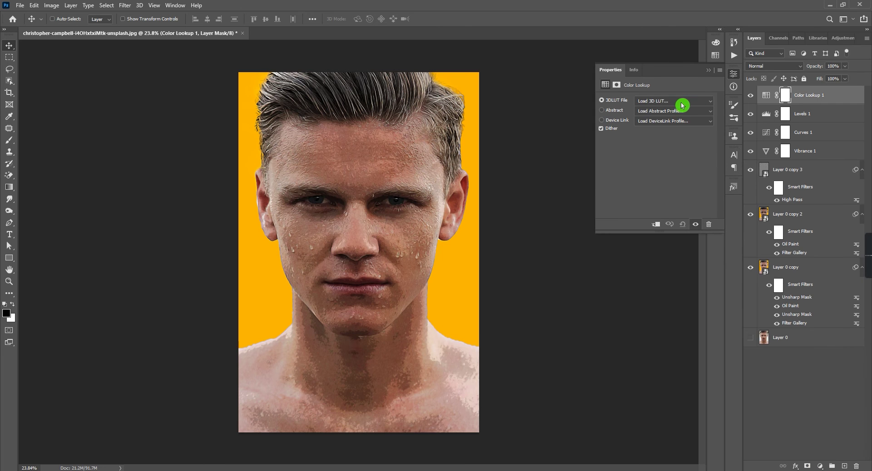
pyautogui.click(681, 100)
pyautogui.click(673, 145)
pyautogui.press('Down')
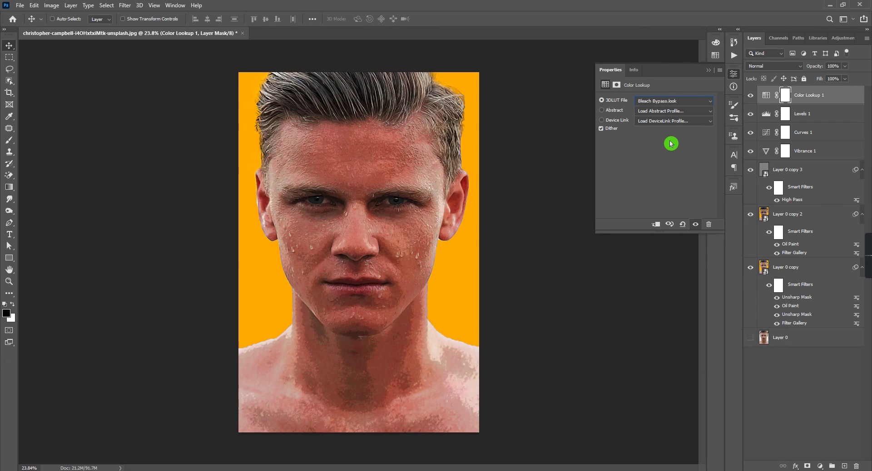
pyautogui.press('Down')
pyautogui.press('Down')
pyautogui.press('Down')
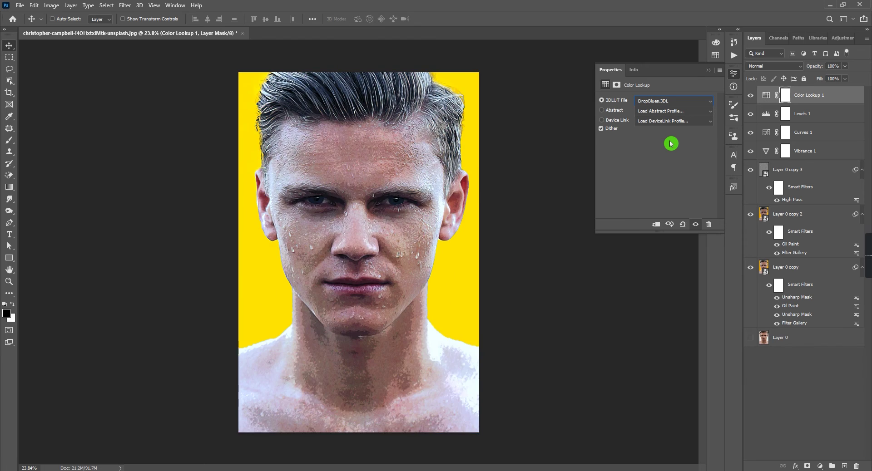
pyautogui.press('Down')
pyautogui.press('Down')
pyautogui.press('Down')
pyautogui.press('Down')
pyautogui.press('Down')
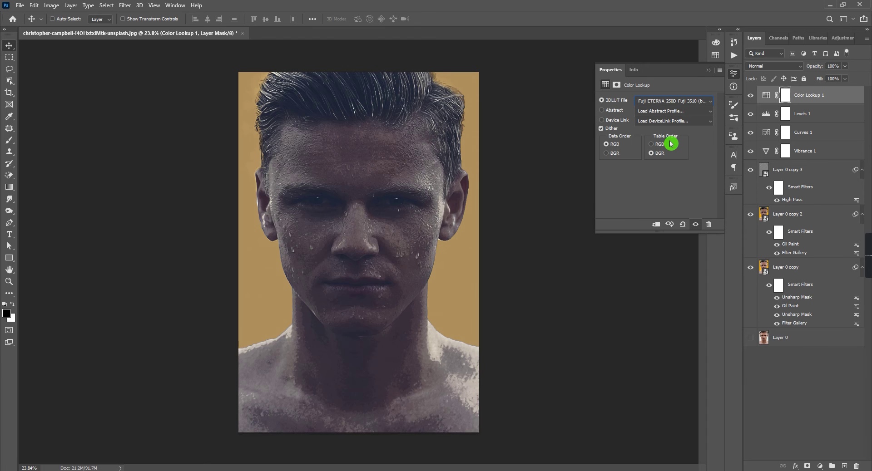
pyautogui.click(787, 95)
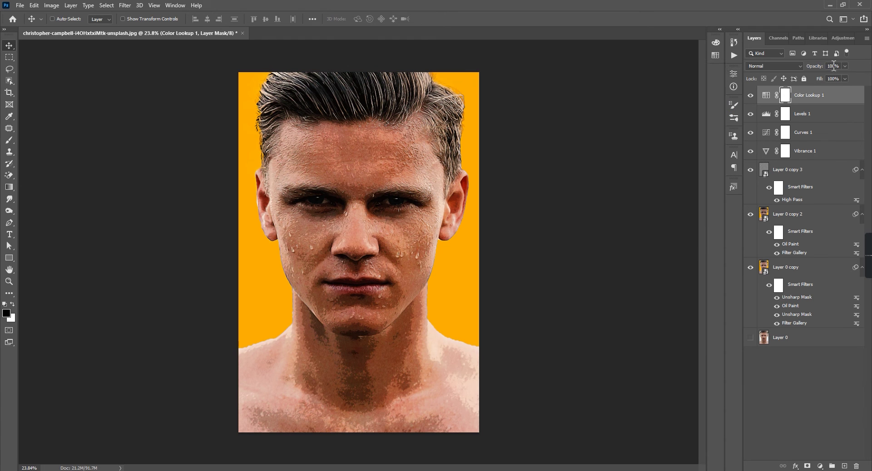
pyautogui.write('50')
pyautogui.press('Return')
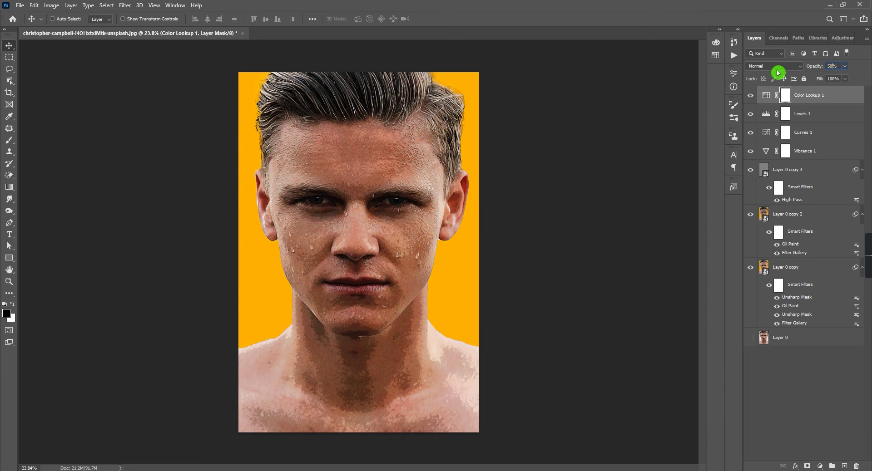
pyautogui.click(820, 466)
# Add a Hue/Saturation layer at the top that trims saturation to -4.
pyautogui.click(830, 376)
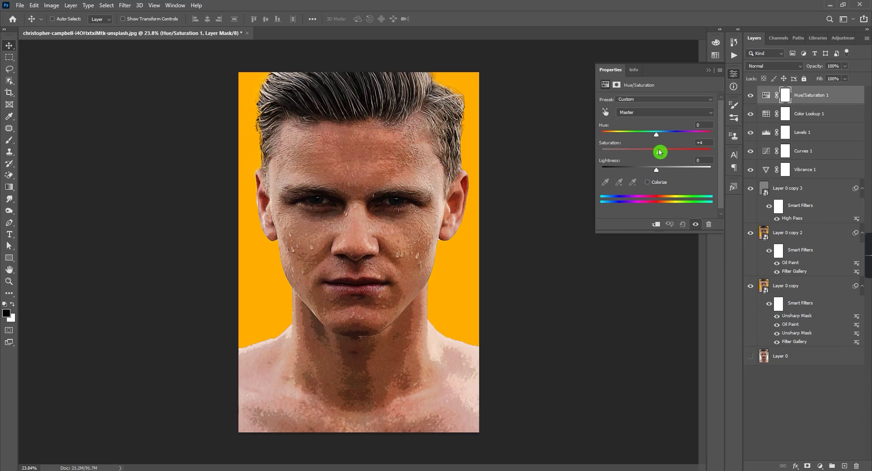
pyautogui.click(708, 70)
pyautogui.scroll(5, 317, 210)
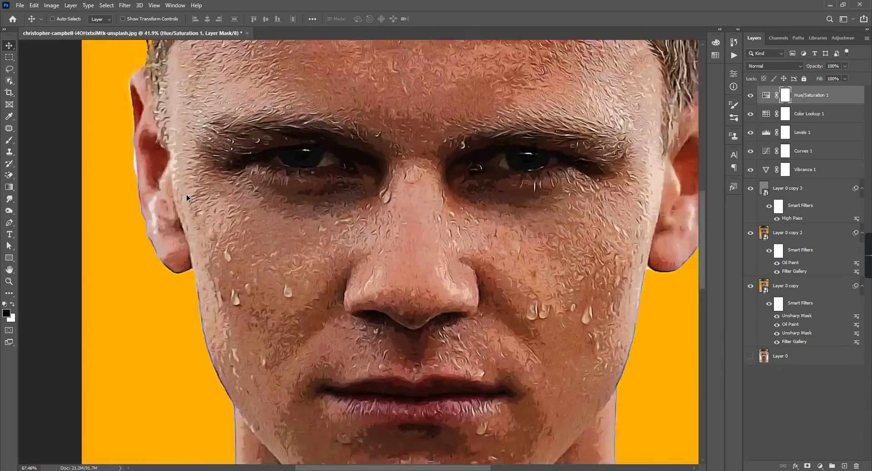
pyautogui.scroll(-3, 186, 198)
# Zoom in and out around the painted face to review the result.
pyautogui.scroll(-2, 376, 318)
pyautogui.scroll(3, 341, 327)
pyautogui.scroll(2, 321, 338)
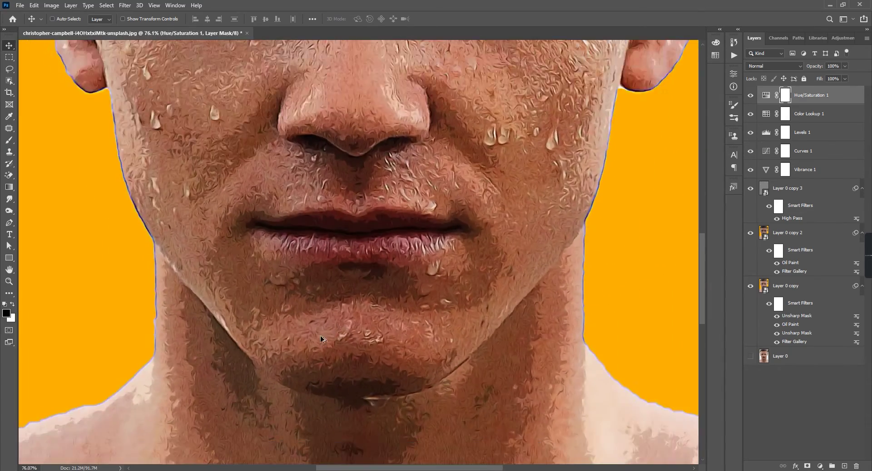
pyautogui.scroll(-2, 321, 339)
pyautogui.scroll(3, 213, 352)
pyautogui.scroll(-3, 306, 366)
pyautogui.scroll(-1, 352, 269)
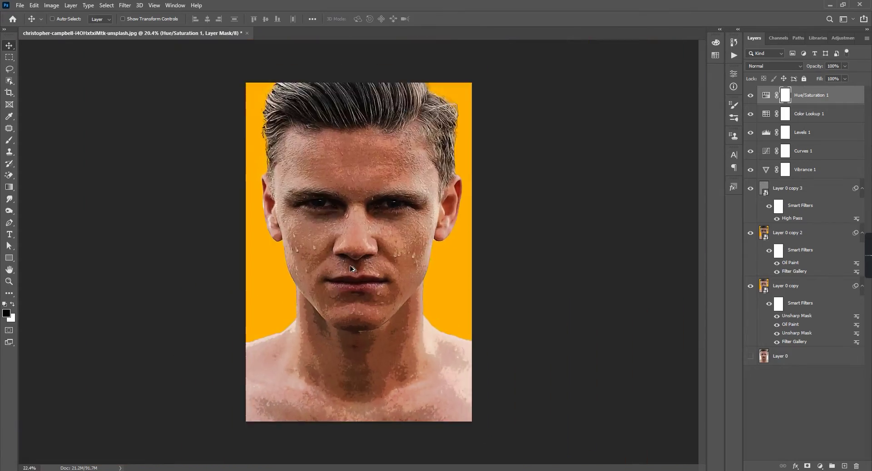
pyautogui.scroll(1, 352, 269)
pyautogui.scroll(2, 351, 268)
pyautogui.scroll(1, 349, 131)
pyautogui.scroll(-3, 349, 131)
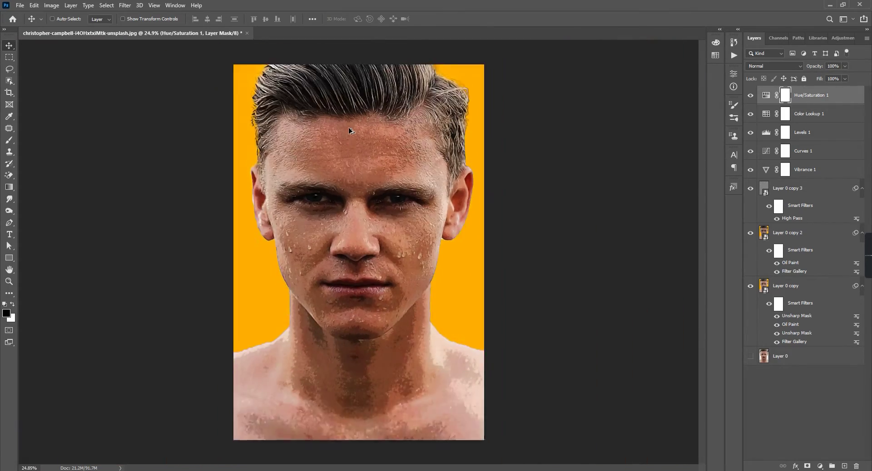
pyautogui.scroll(1, 349, 131)
# Group all edit layers into a group named 'after' and rename Layer 0 to 'before'.
pyautogui.keyDown('shift'); pyautogui.click(795, 287); pyautogui.keyUp('shift')
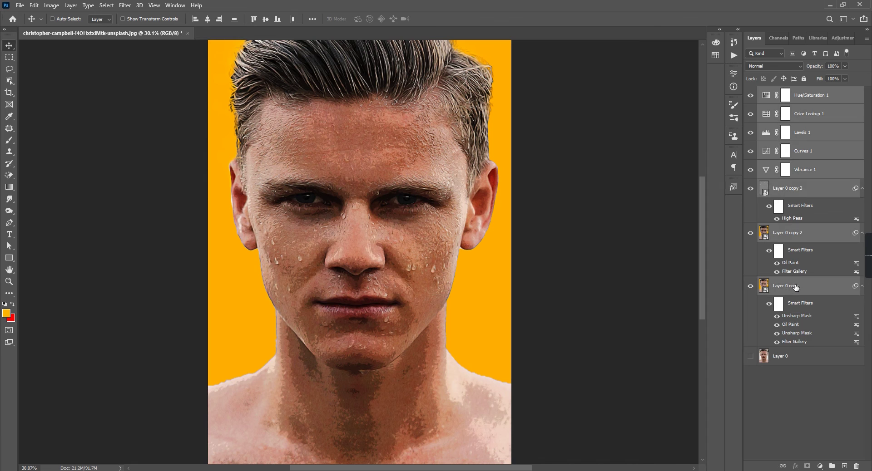
pyautogui.hotkey('ctrl', 'g')
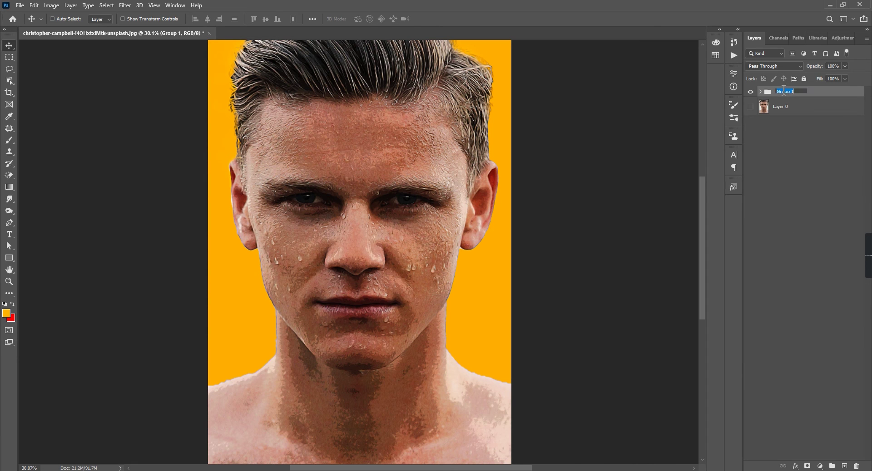
pyautogui.write('after')
pyautogui.press('Return')
pyautogui.doubleClick(781, 109)
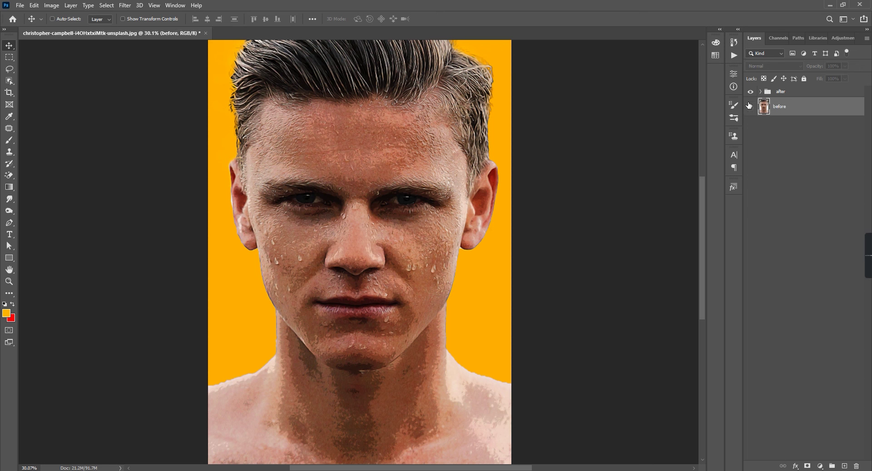
# Toggle the 'after' group's visibility to compare before and after, leaving it shown.
pyautogui.click(752, 92)
pyautogui.scroll(-1, 450, 238)
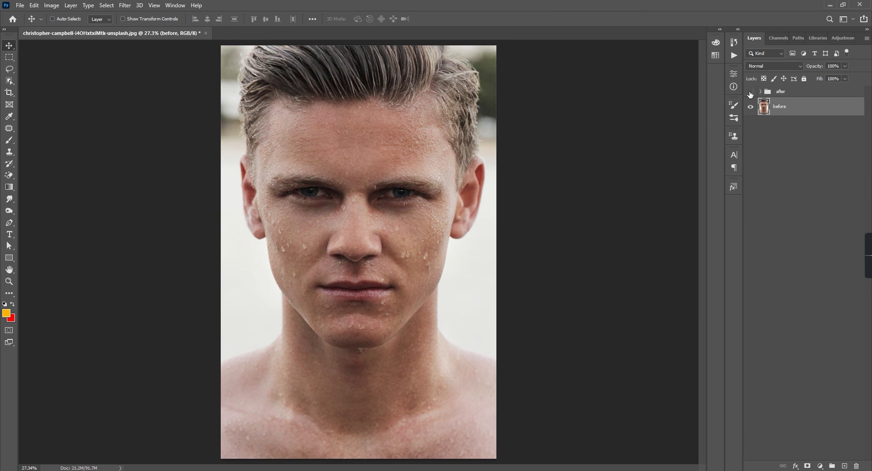
pyautogui.click(750, 92)
pyautogui.click(750, 93)
pyautogui.click(750, 92)
pyautogui.click(750, 92)
pyautogui.click(750, 93)
pyautogui.click(750, 92)
pyautogui.click(750, 92)
pyautogui.scroll(12, 313, 197)
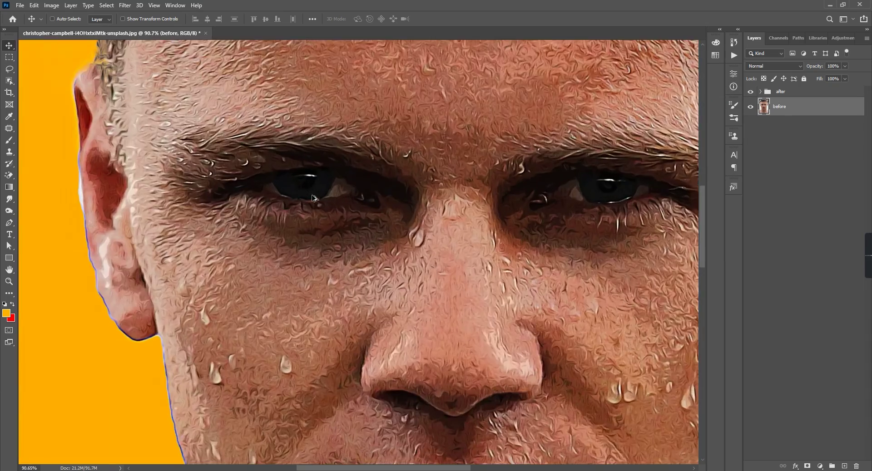
pyautogui.scroll(-3, 313, 198)
pyautogui.scroll(-4, 313, 198)
pyautogui.scroll(-4, 314, 197)
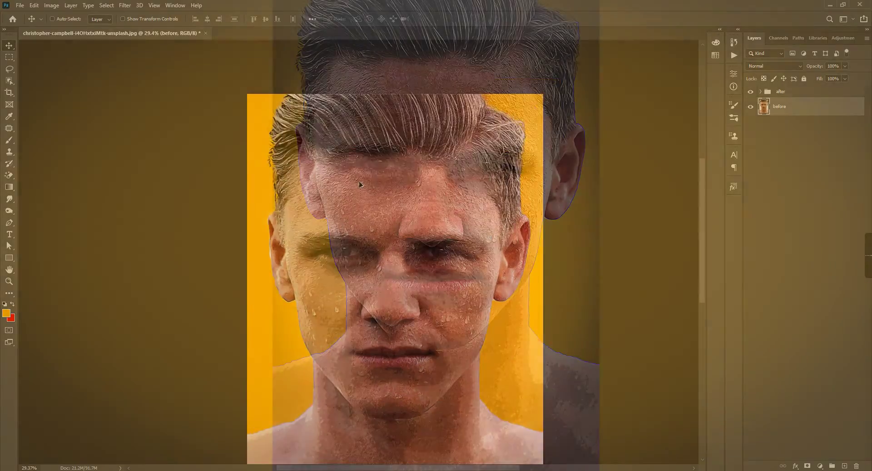